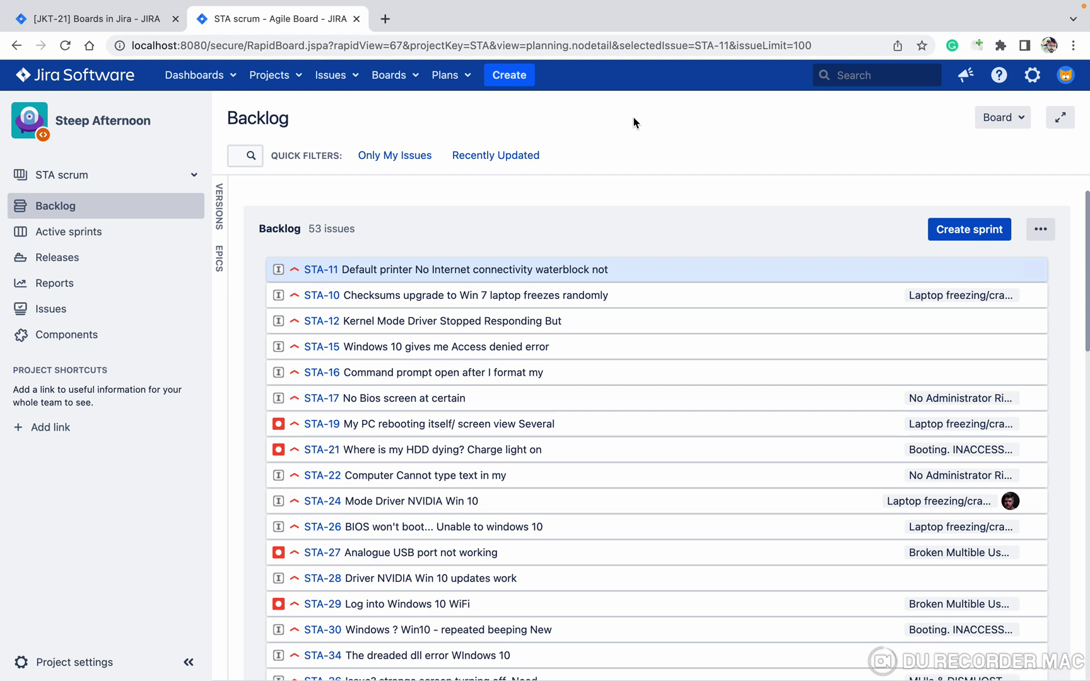
Hide the backlog's issue detail view and open the STA scrum board's Configure page.
click(998, 123)
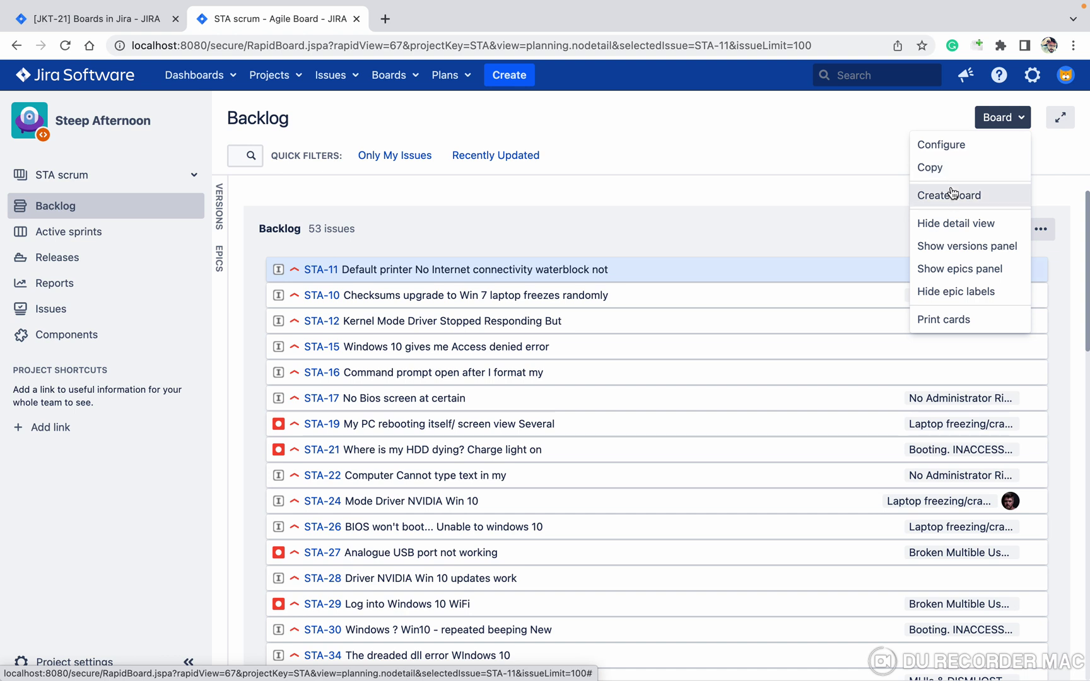
click(952, 224)
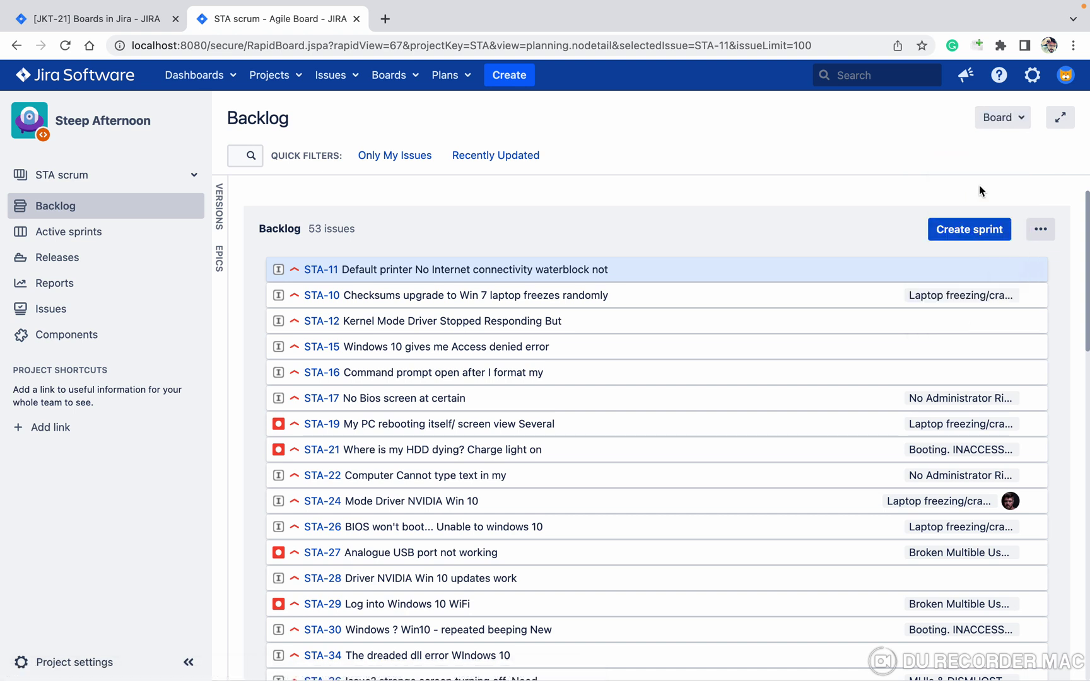
click(1011, 125)
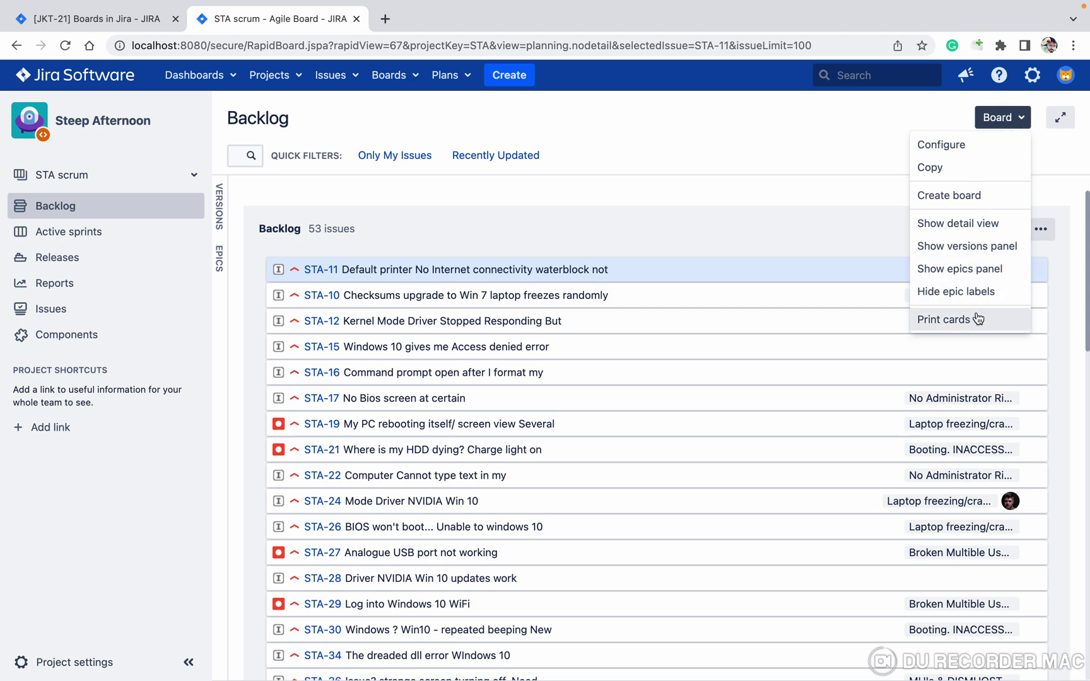
click(959, 147)
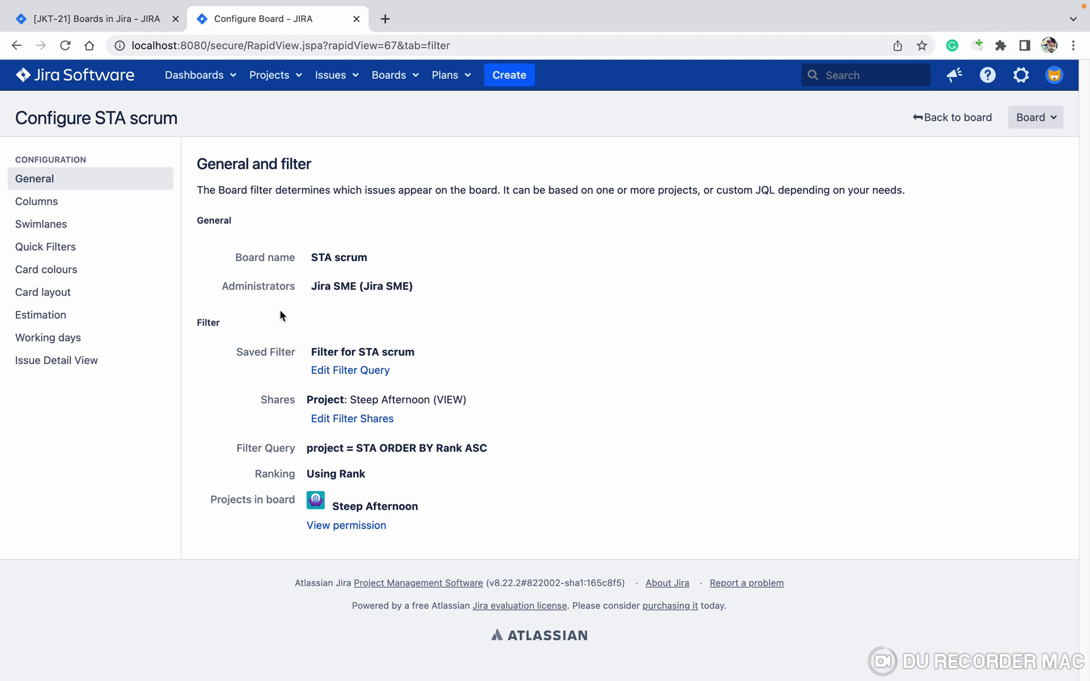
Review the Columns, Swimlanes and Quick Filters settings, then reopen the backlog in a new tab.
click(50, 211)
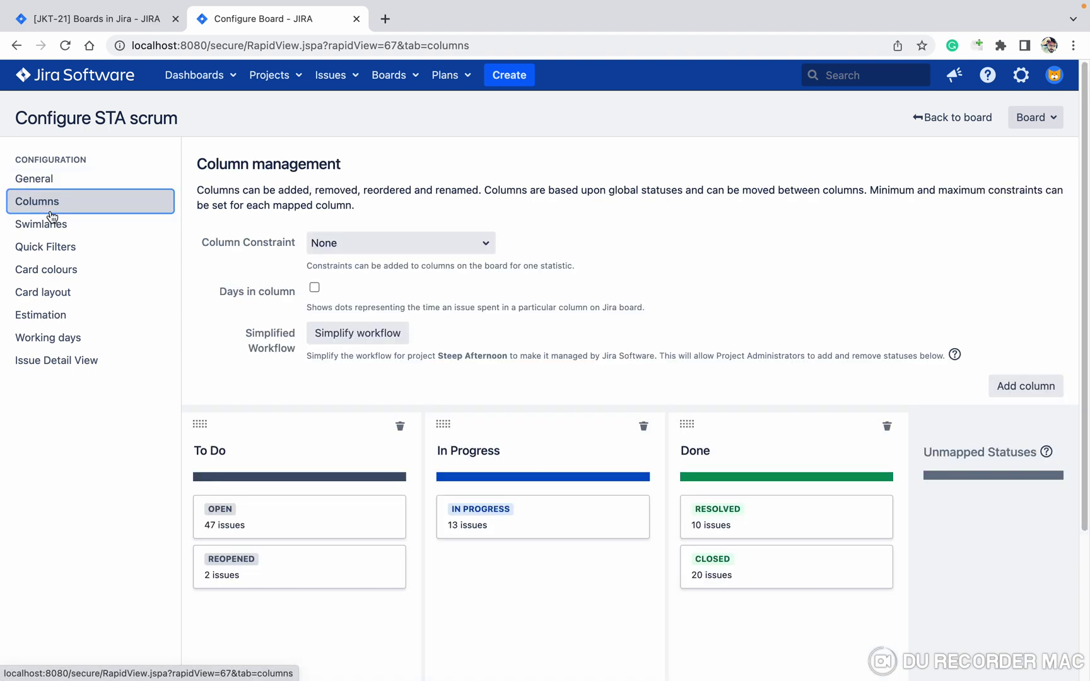
scroll(487, 344, down, 5)
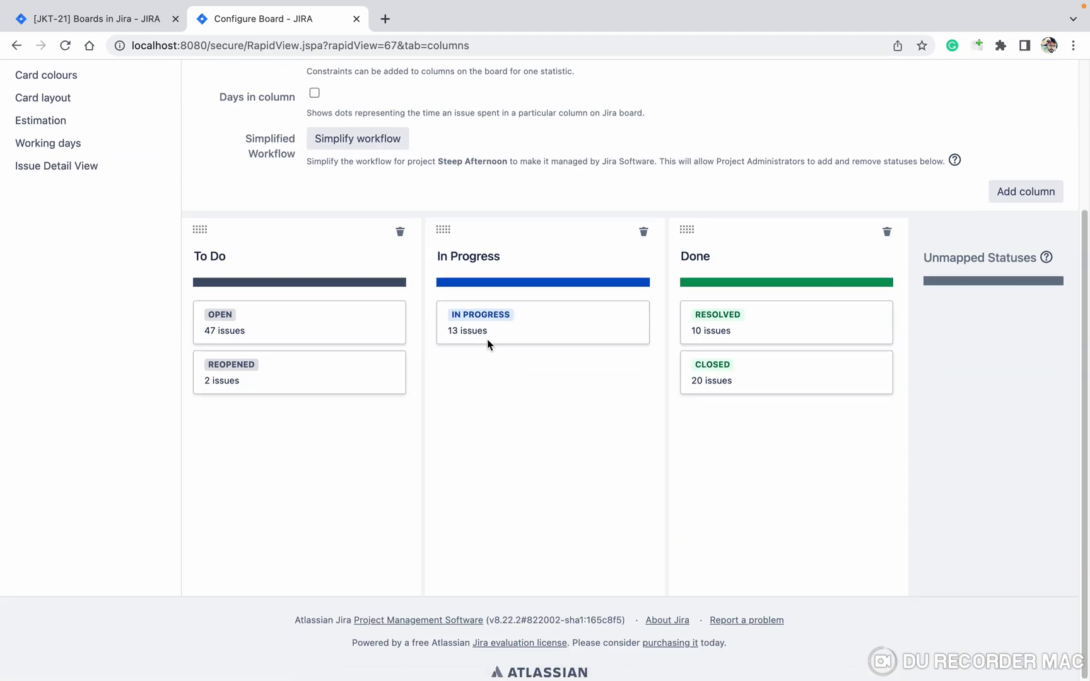
scroll(487, 341, up, 5)
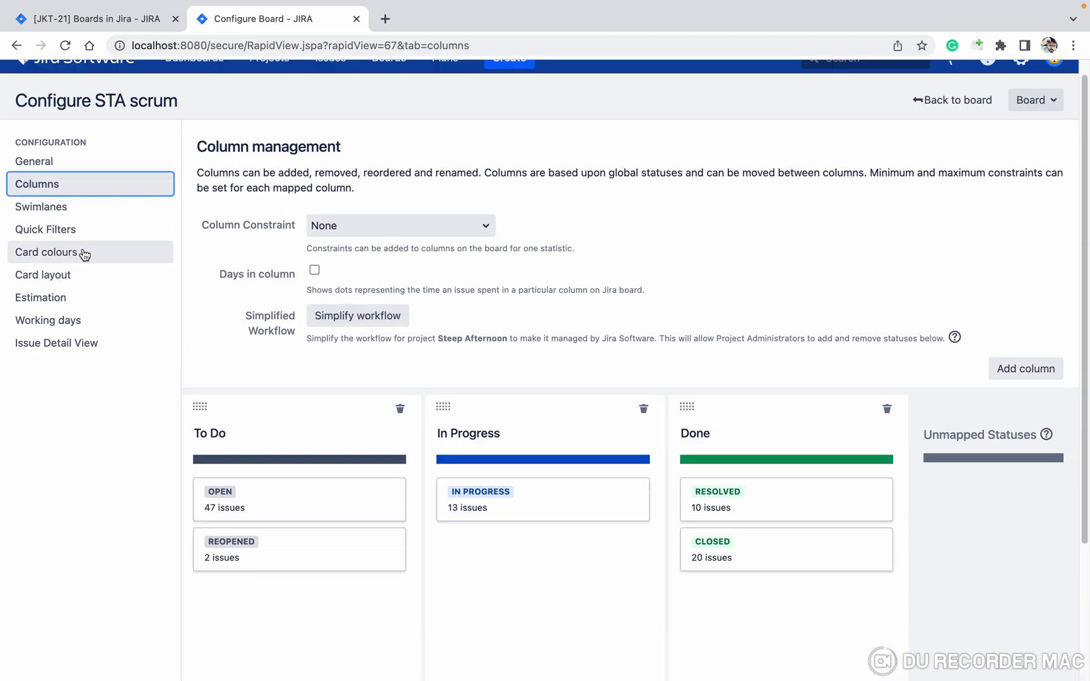
click(72, 208)
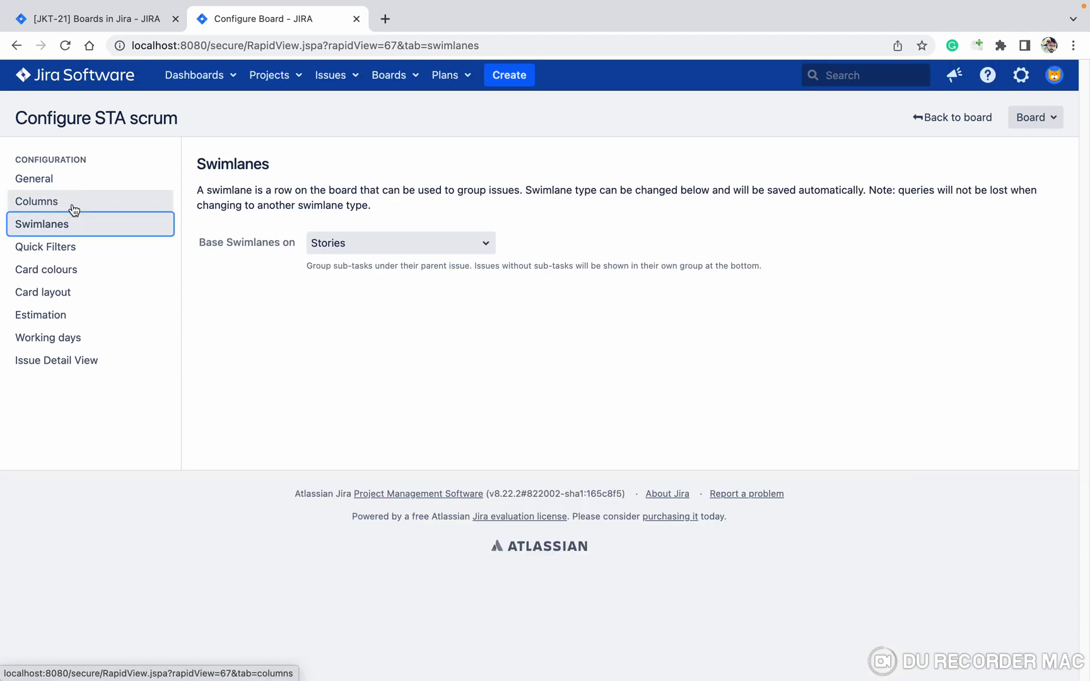
click(56, 247)
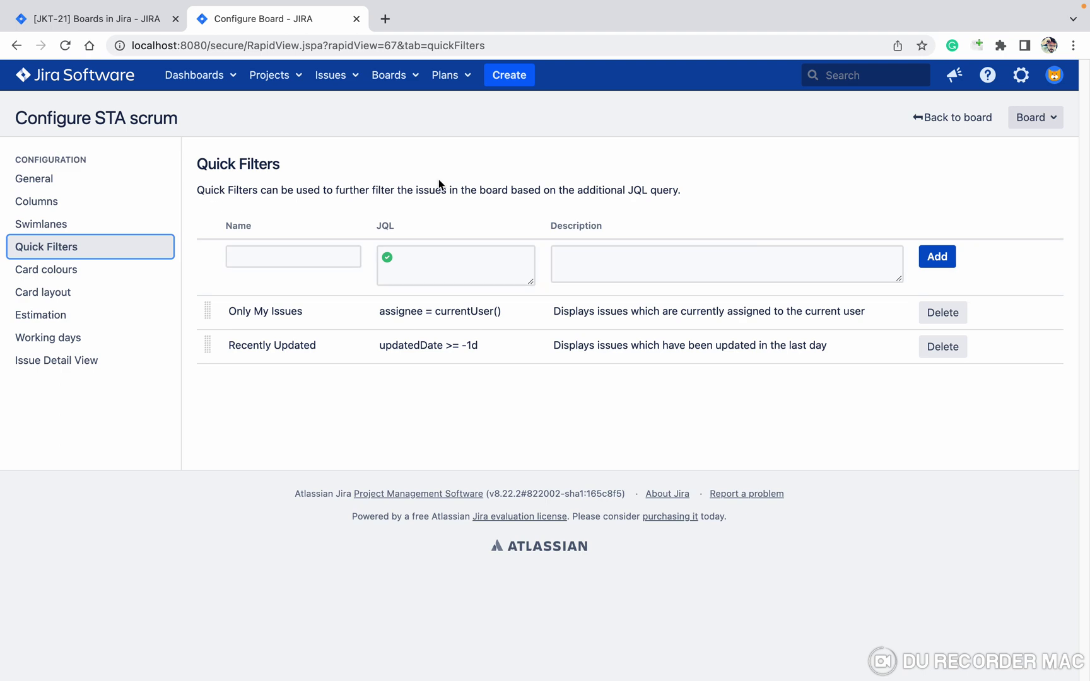
super+click(959, 124)
click(416, 19)
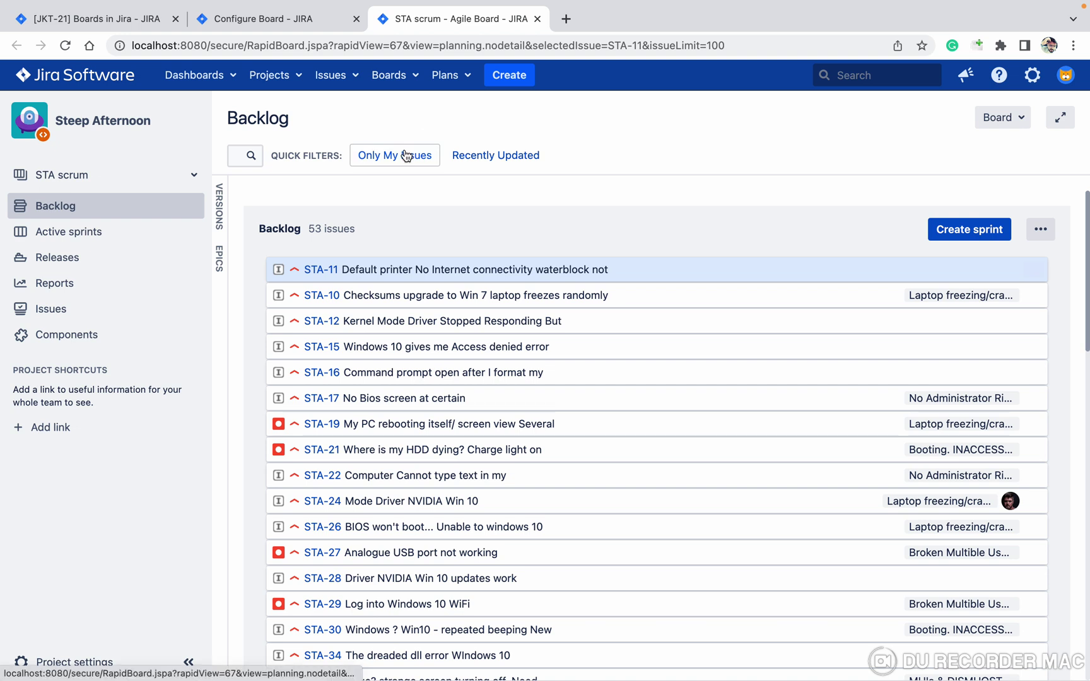
Return to the Quick Filters configuration and name a new quick filter 'epic'.
mouse_move(314, 156)
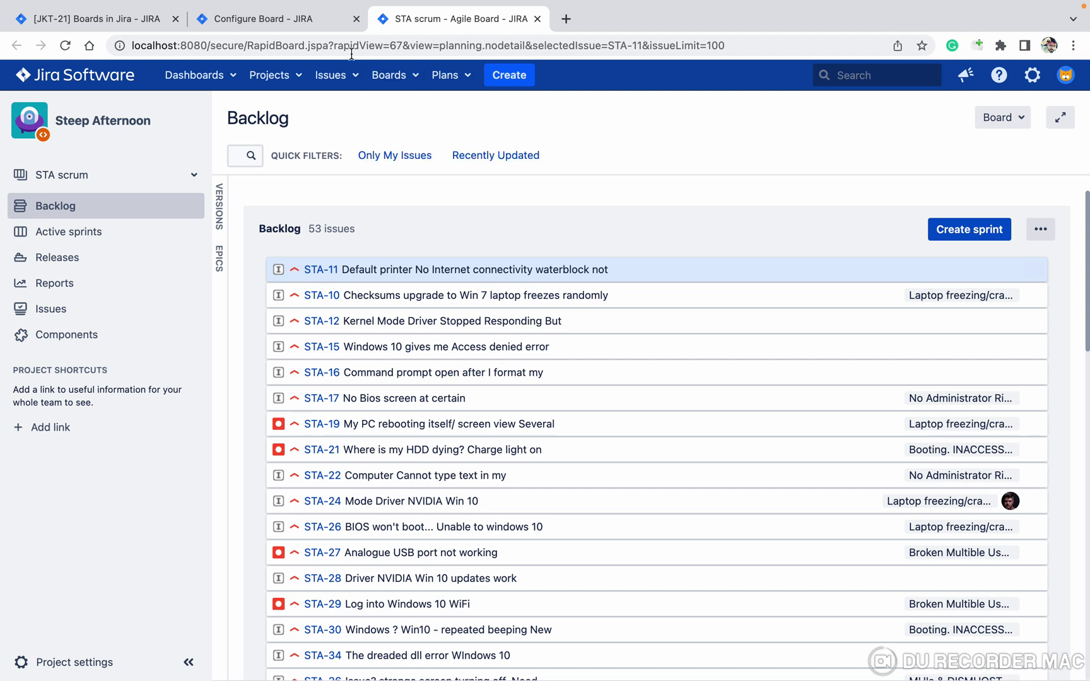
click(271, 22)
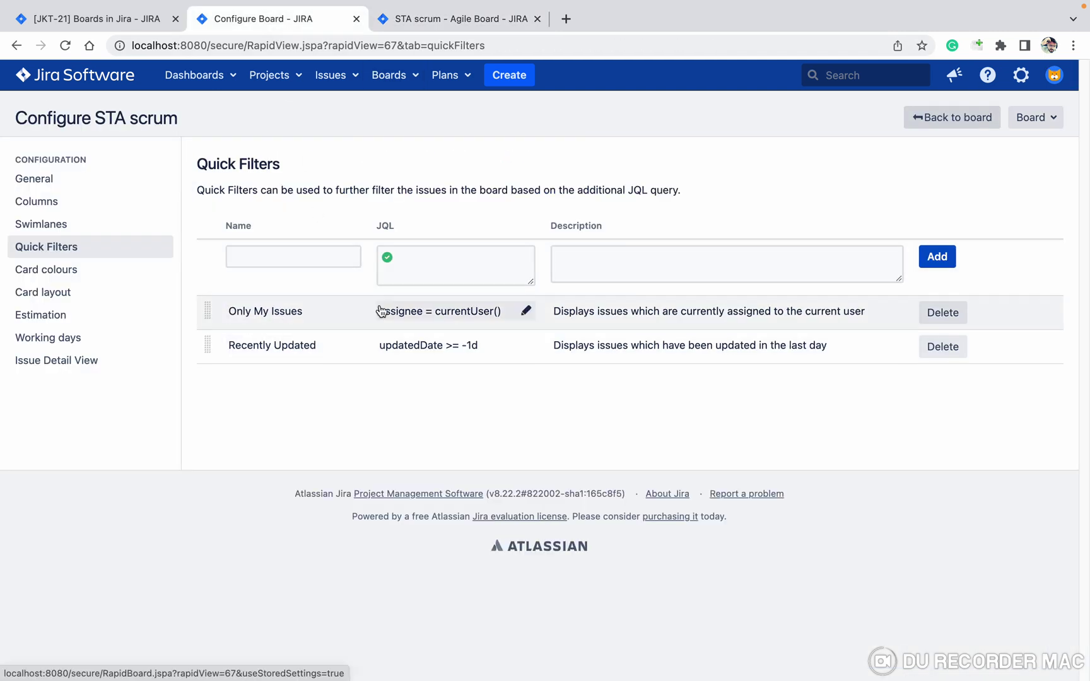
click(308, 258)
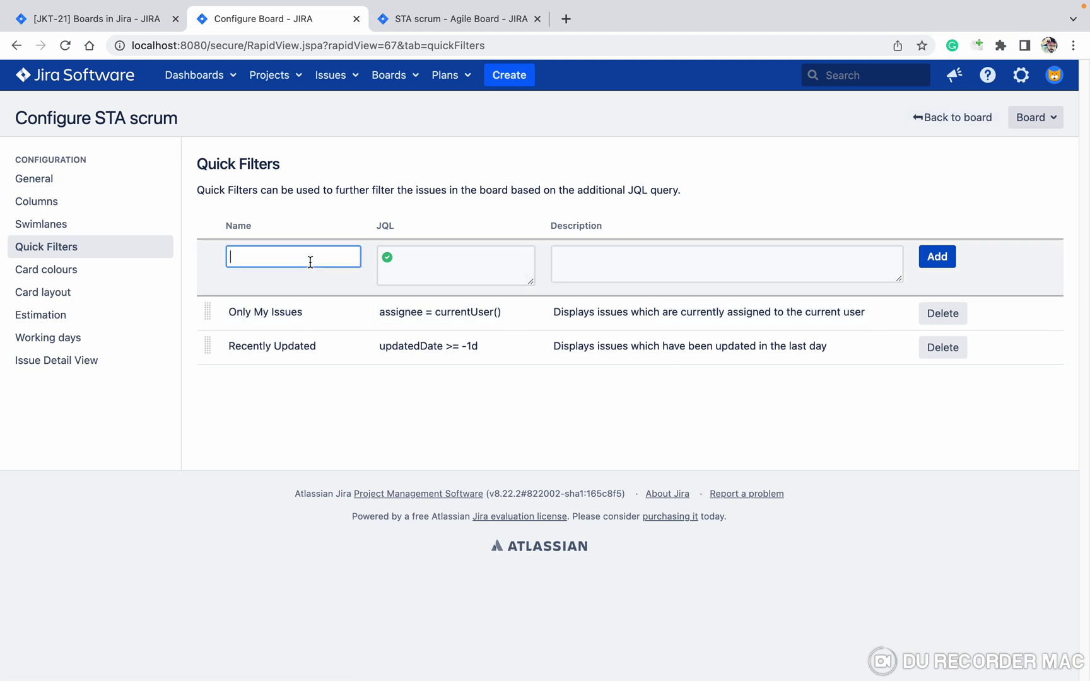
key(Tab)
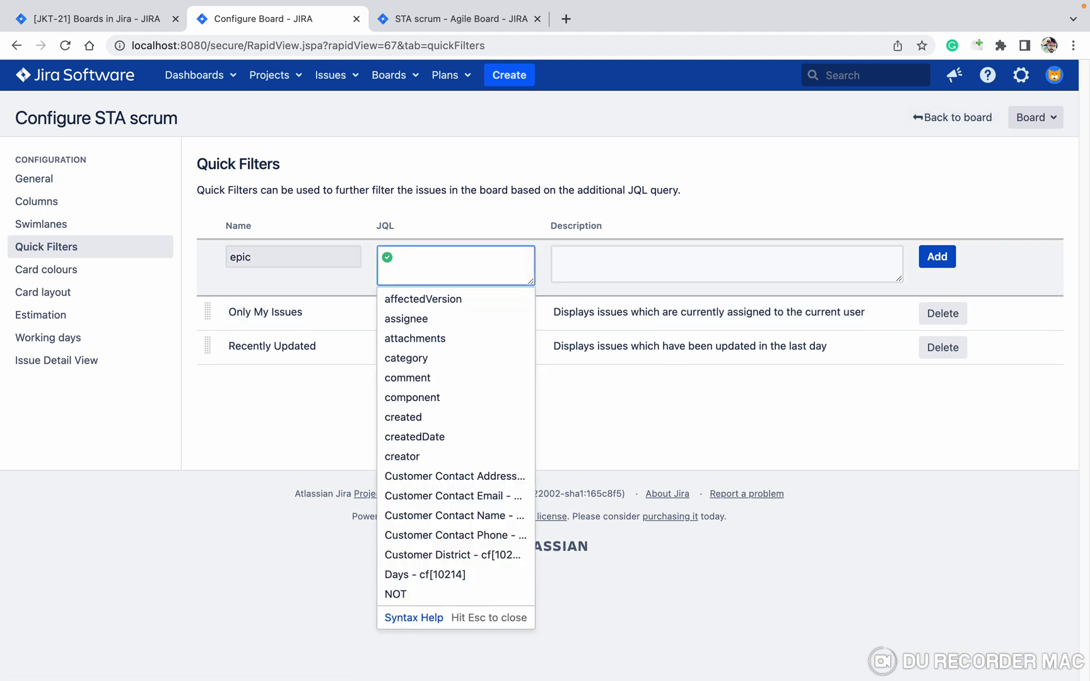
Give the filter the query issuetype = Epic, add it, and reload the backlog to show it.
text(iss)
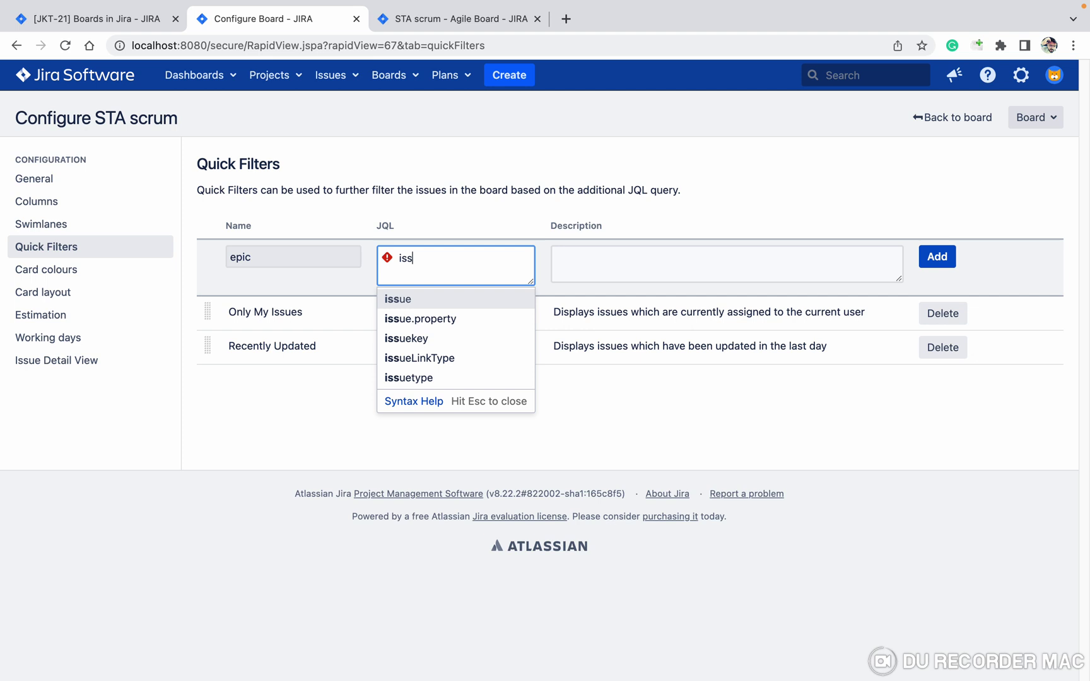
click(428, 378)
click(441, 302)
text(etype = epic)
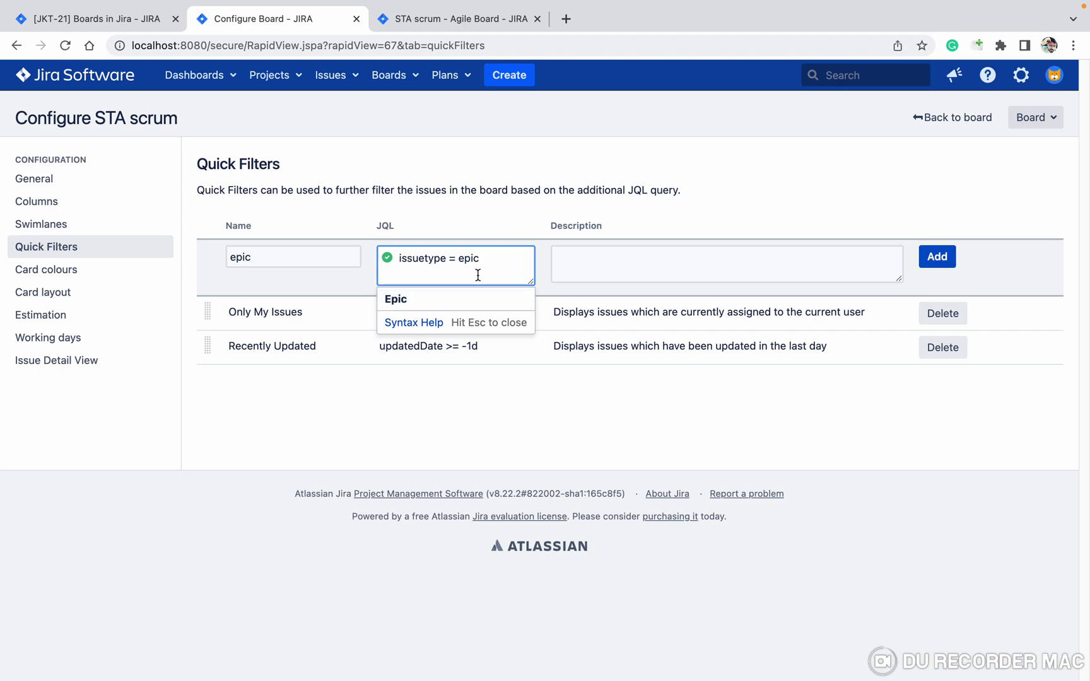
click(467, 296)
click(937, 258)
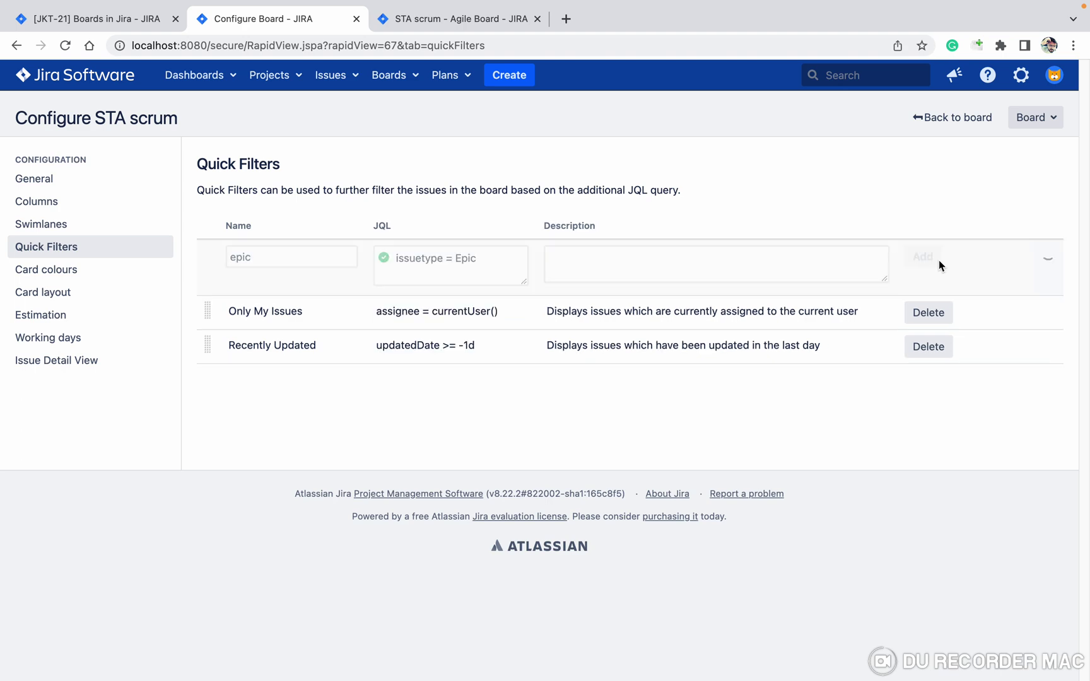
click(436, 28)
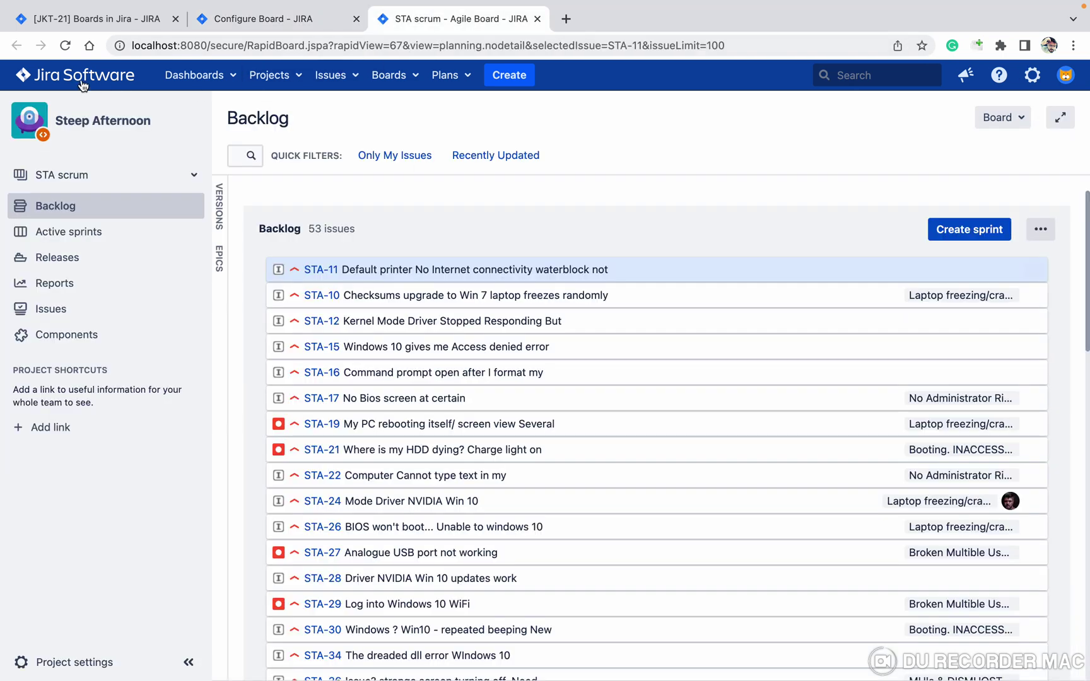
click(66, 48)
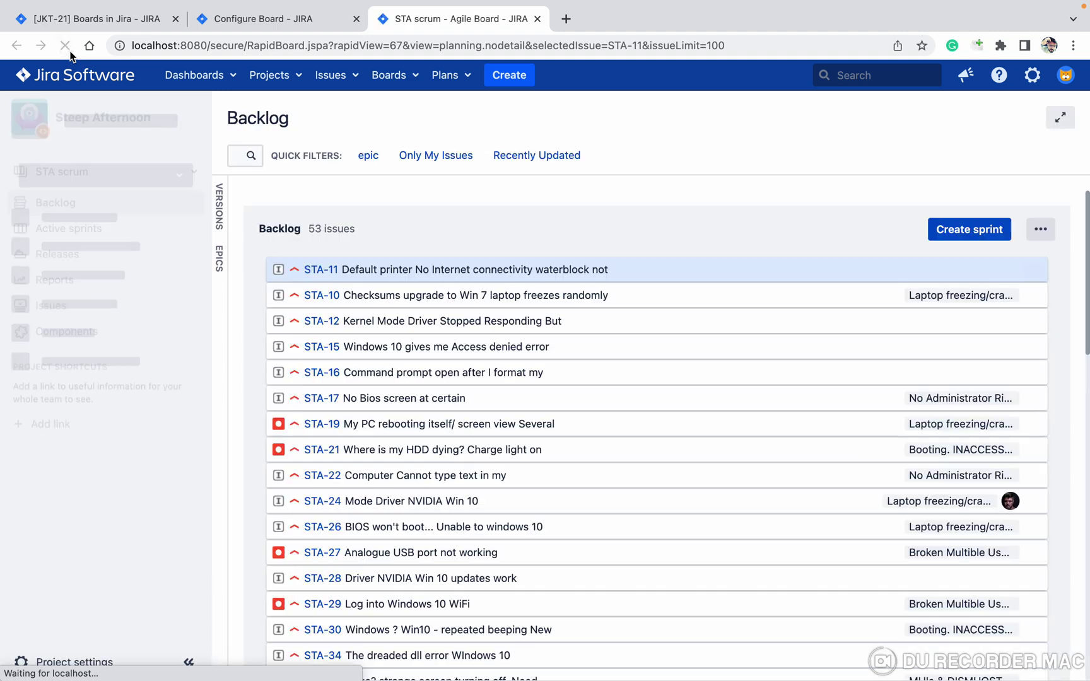
Apply the epic quick filter (0 of 53 issues match), clear it, and return to the Quick Filters settings.
click(368, 156)
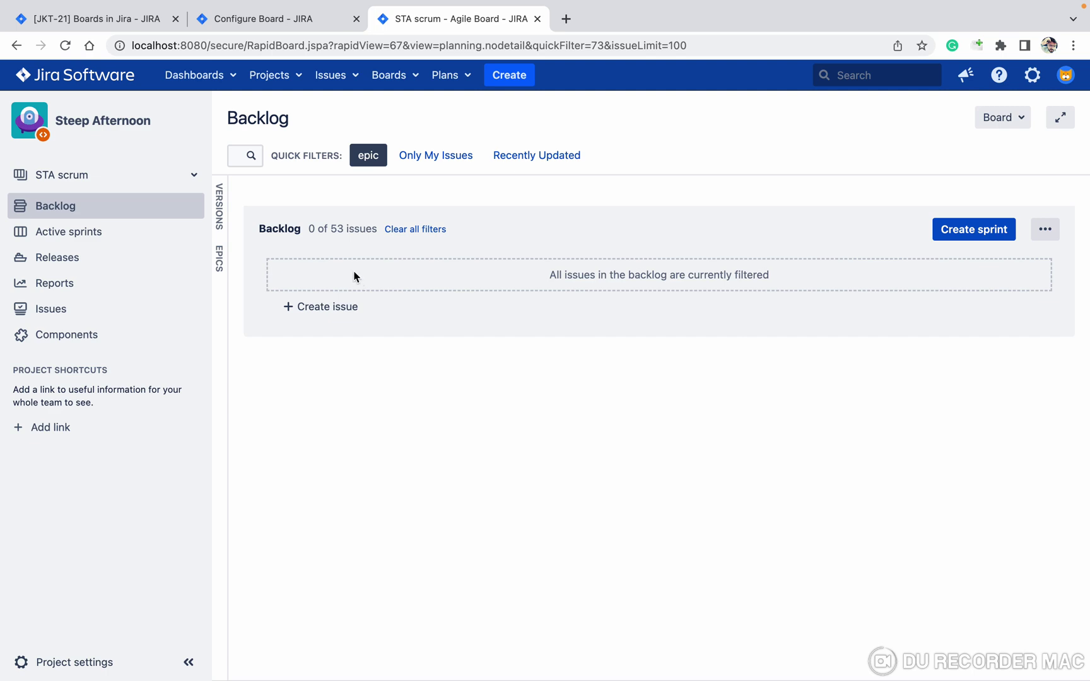
click(365, 158)
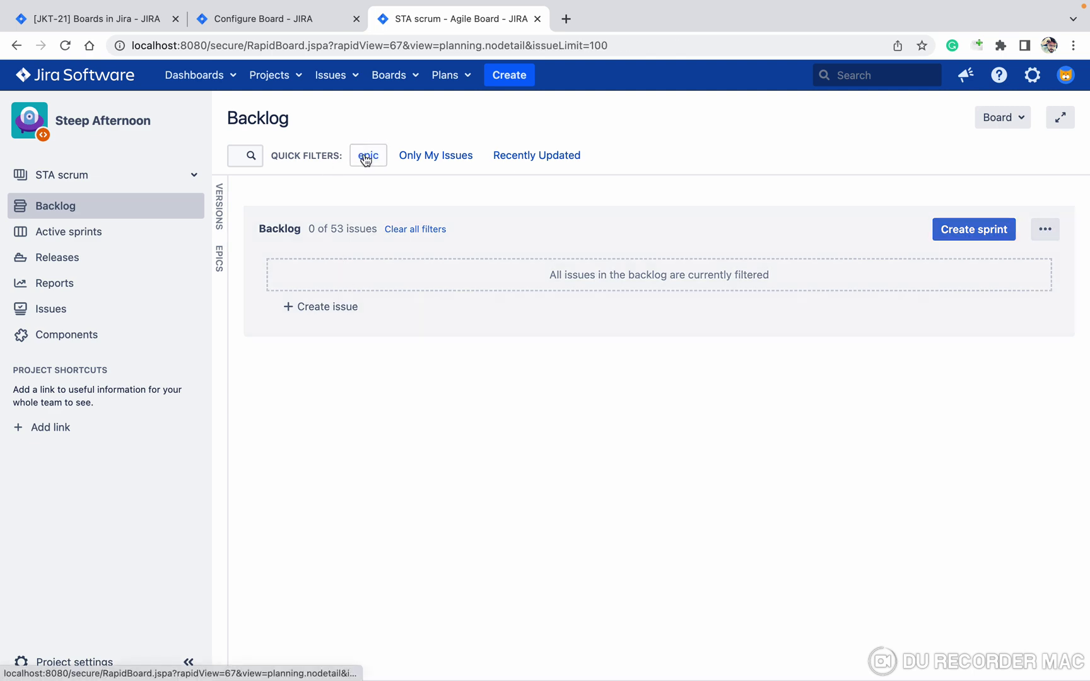
scroll(517, 351, down, 15)
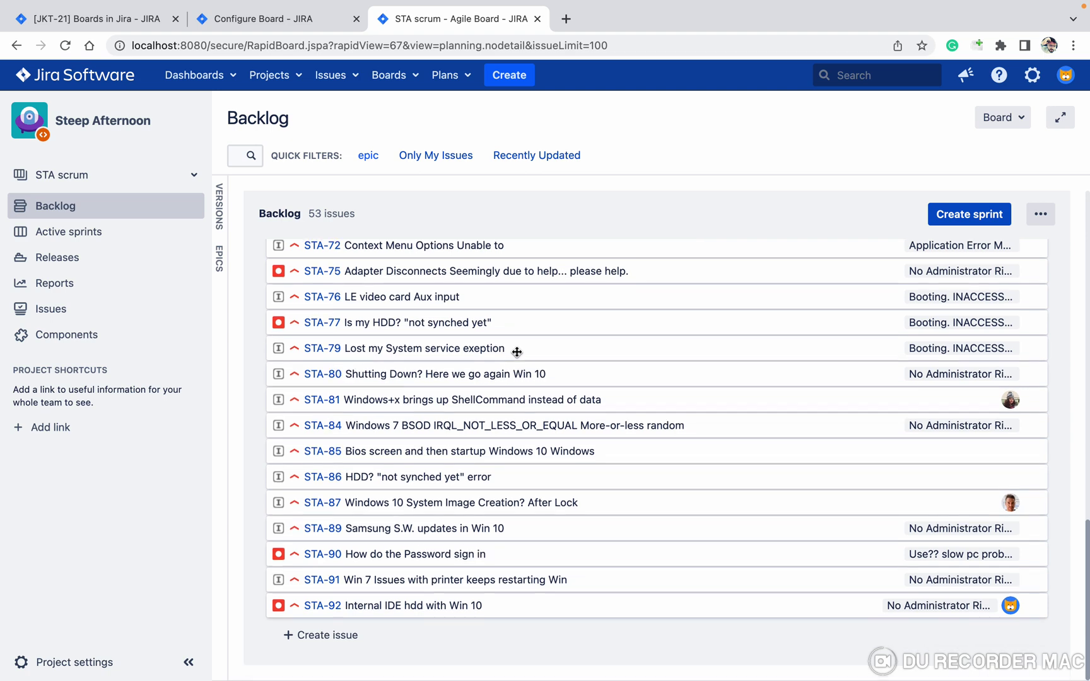
scroll(517, 351, up, 15)
mouse_move(303, 20)
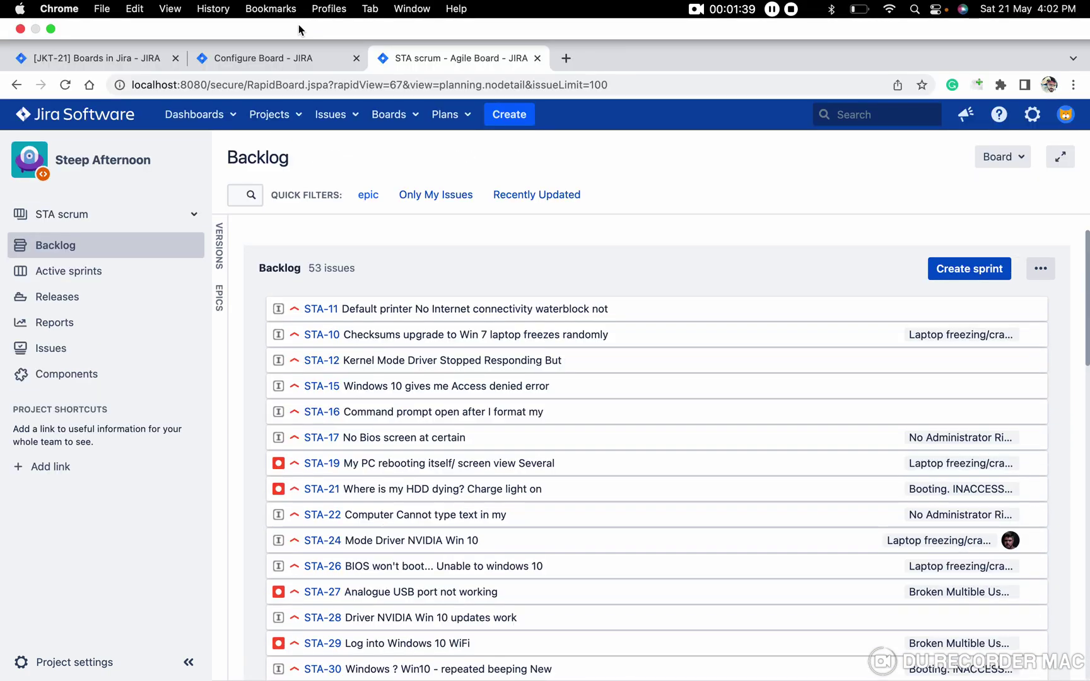
click(284, 63)
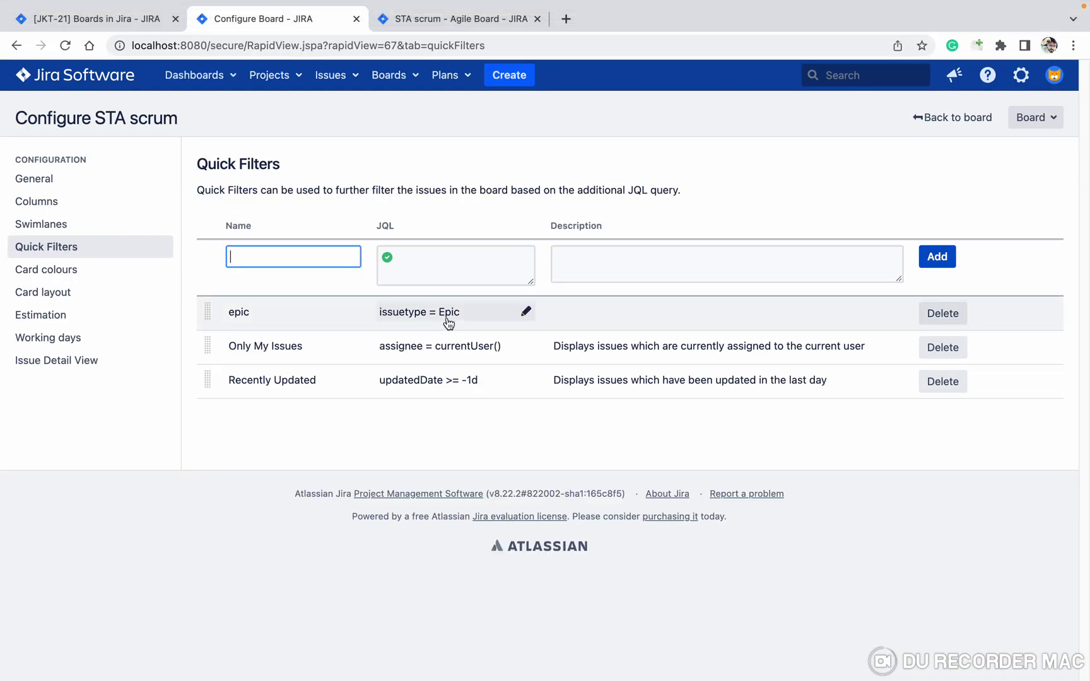
Change the epic filter's query to issuetype = Bug and rename it 'bug'.
click(447, 317)
click(504, 324)
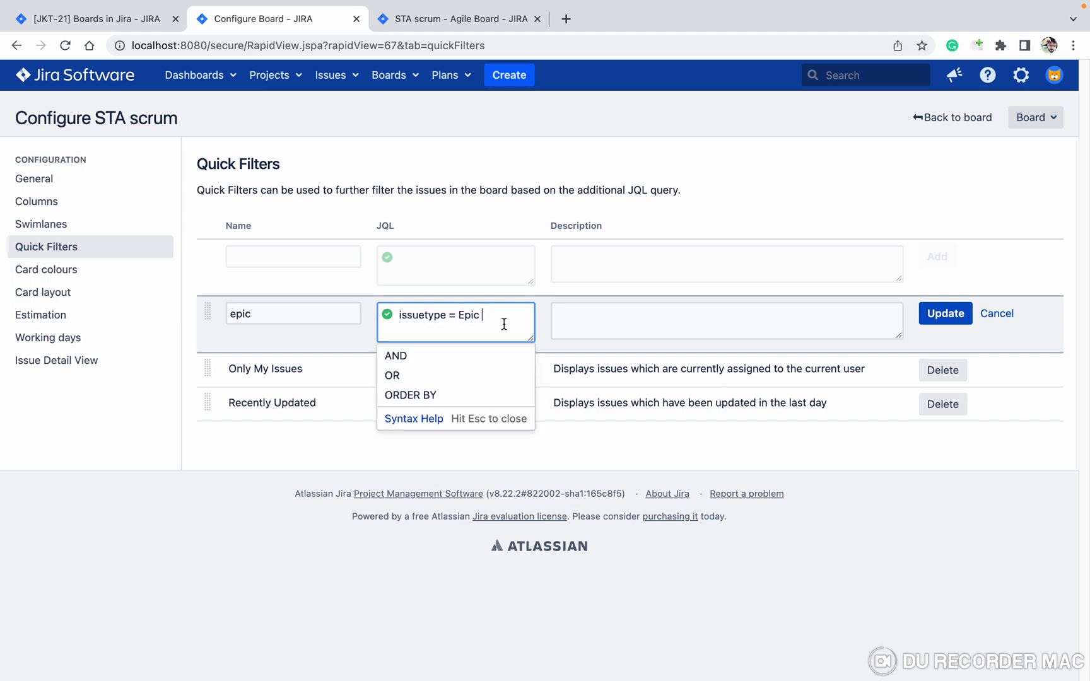
key(BackSpace)
text(bug)
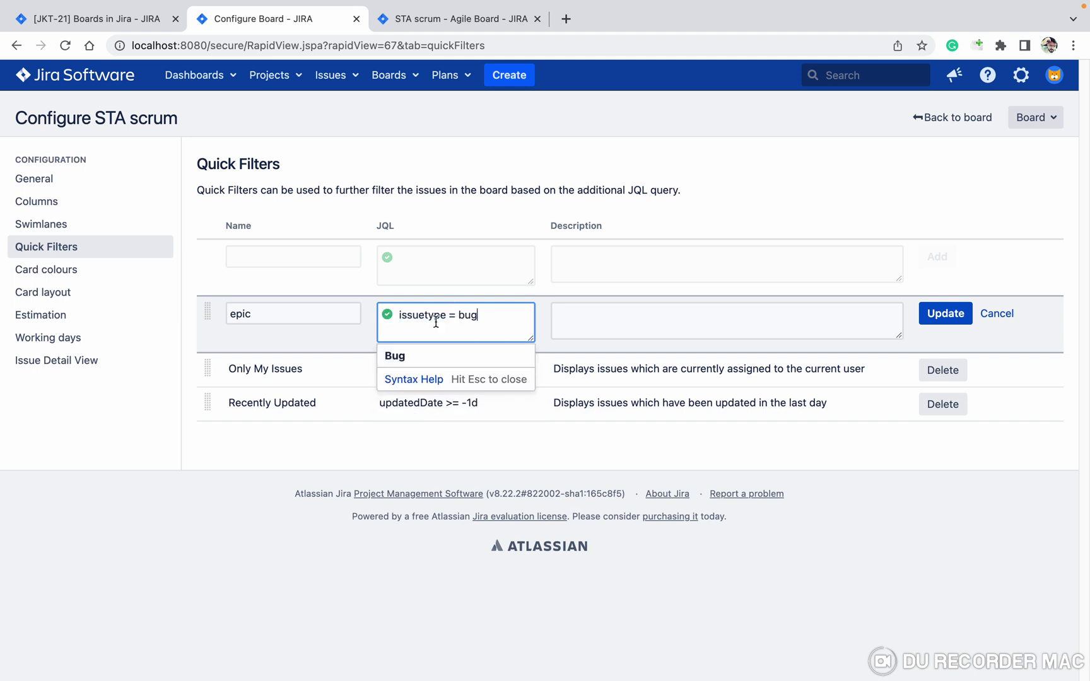
click(431, 354)
click(302, 321)
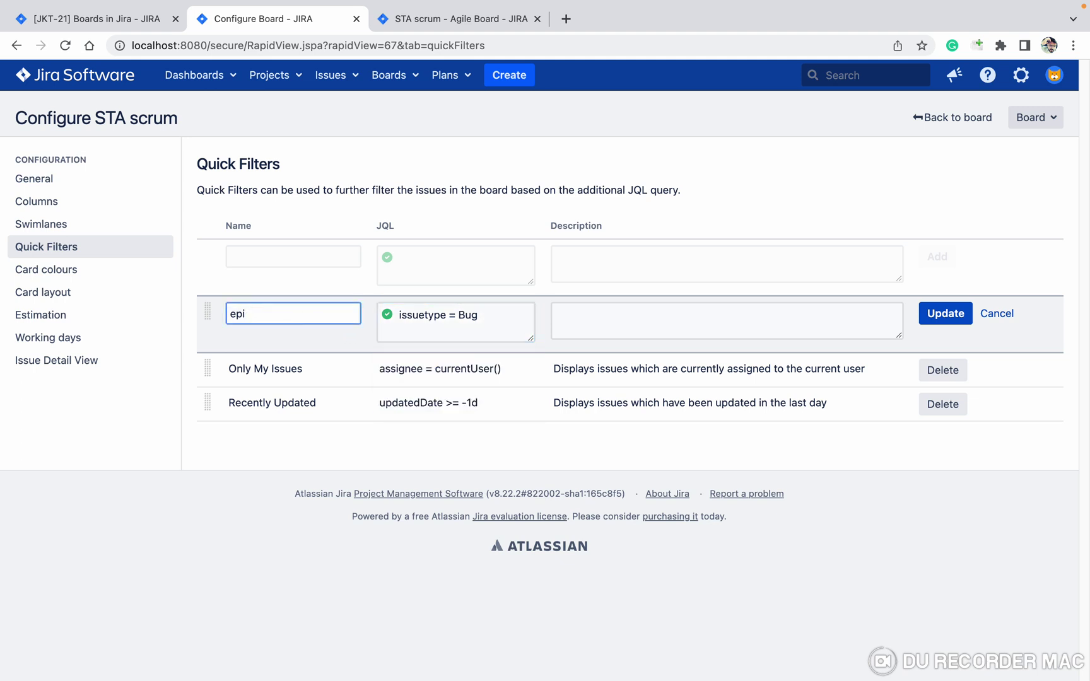
text(bug)
click(941, 318)
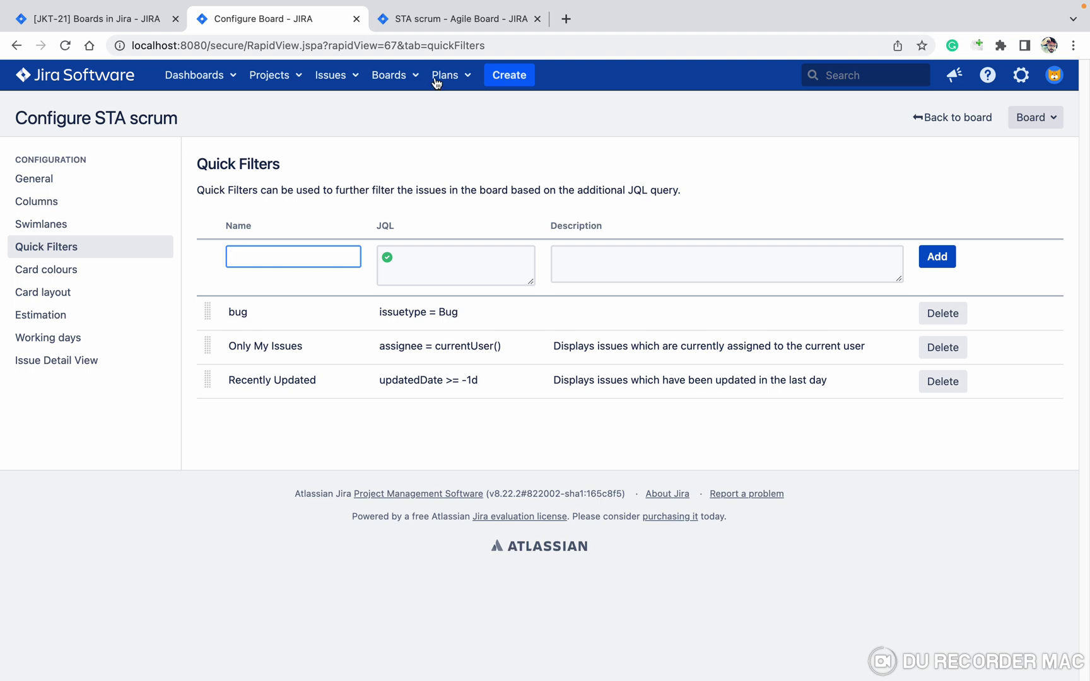
Reload the backlog, apply the bug filter to see 18 of 53 issues, and return to configuration.
click(454, 18)
click(65, 48)
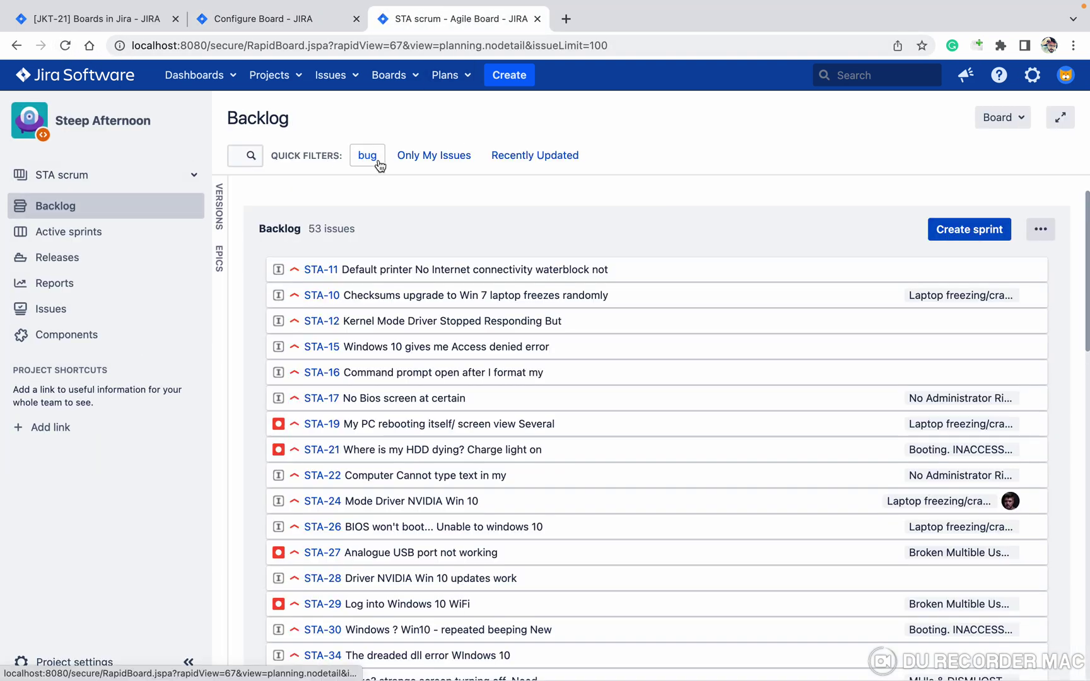
click(379, 166)
scroll(439, 330, down, 4)
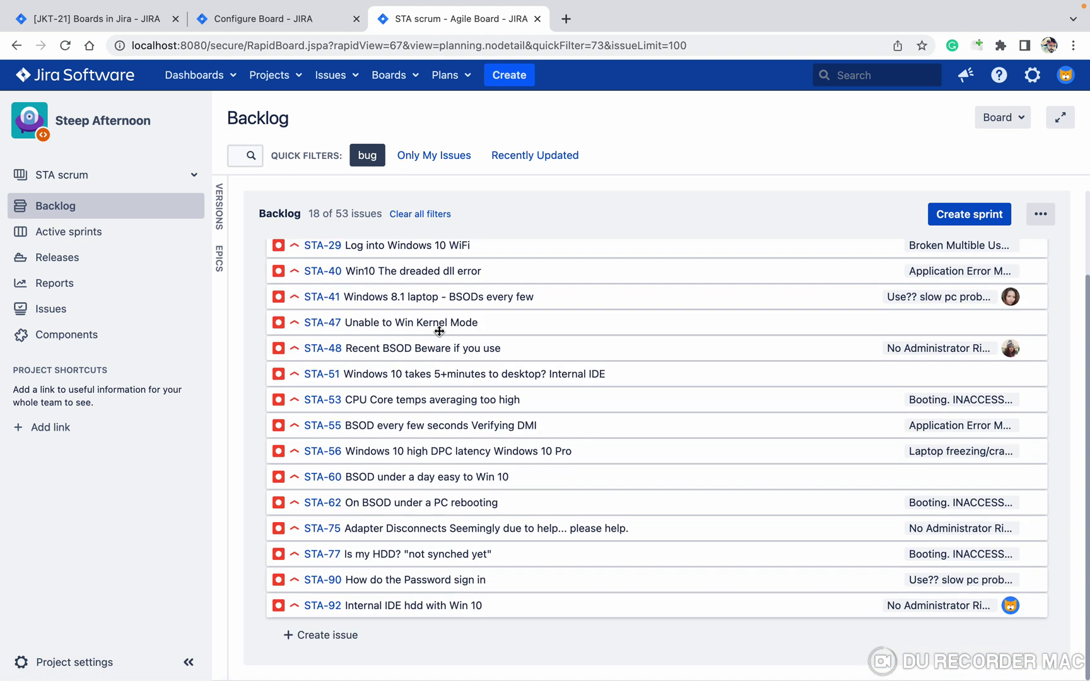
scroll(439, 330, up, 3)
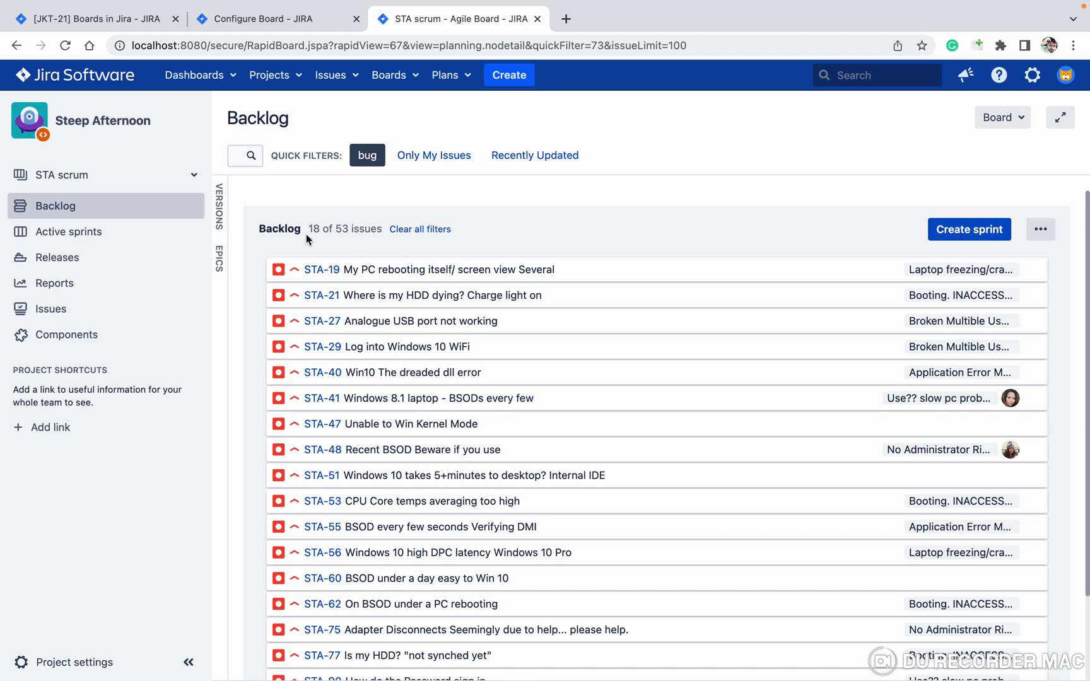
scroll(306, 234, down, 3)
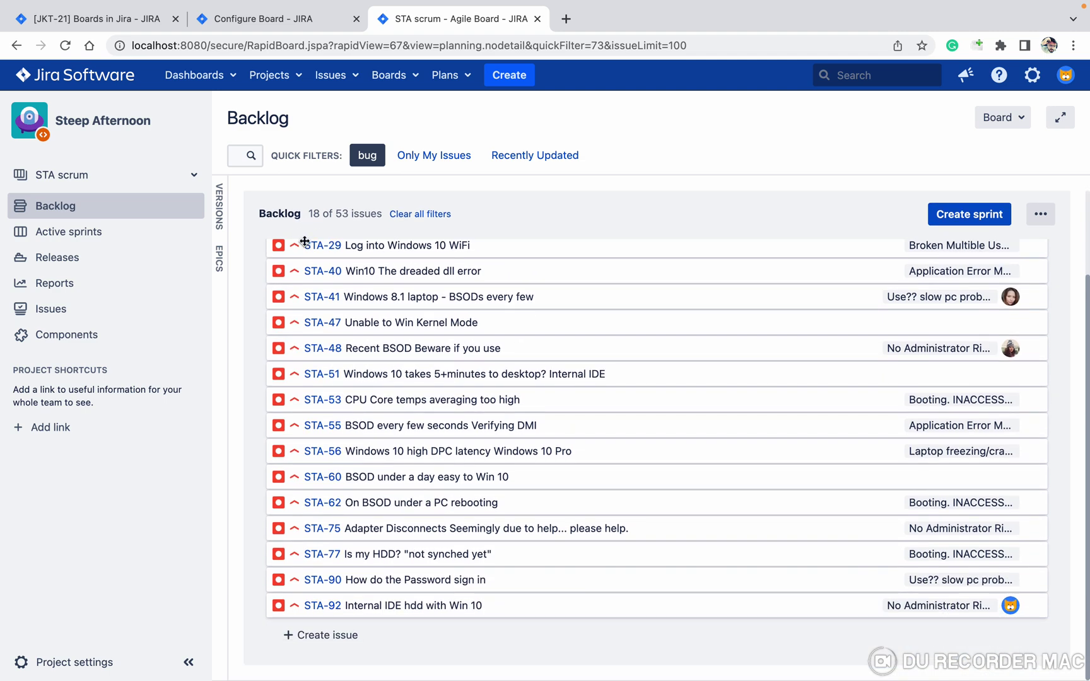
click(291, 20)
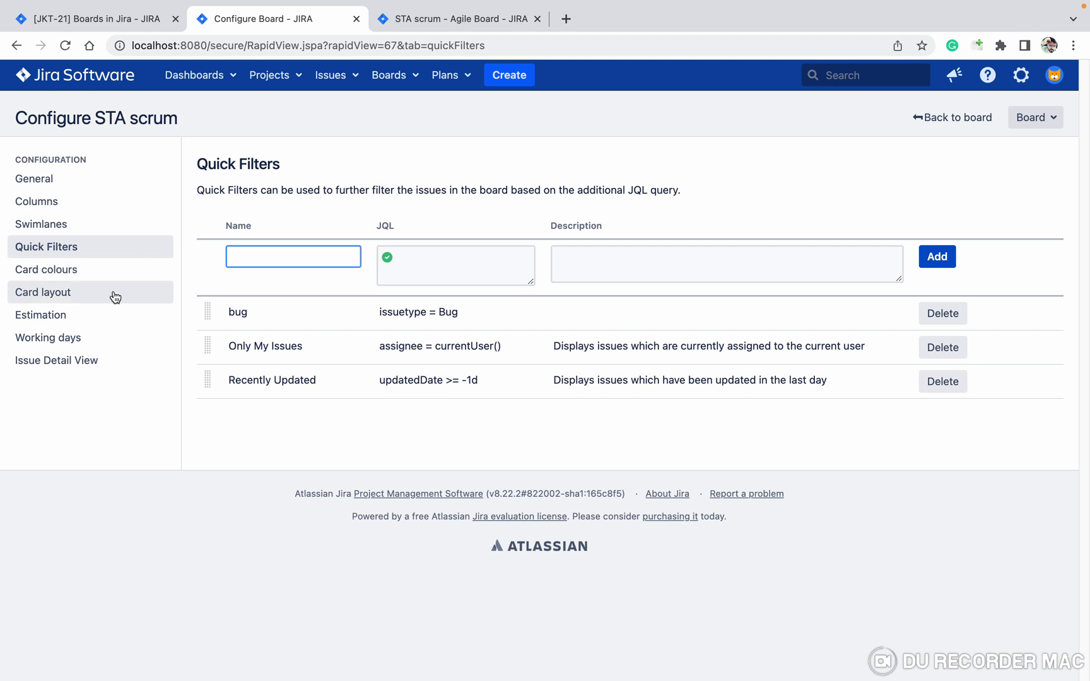
Set card colours to be based on Issue Types, then go back to the backlog.
click(68, 271)
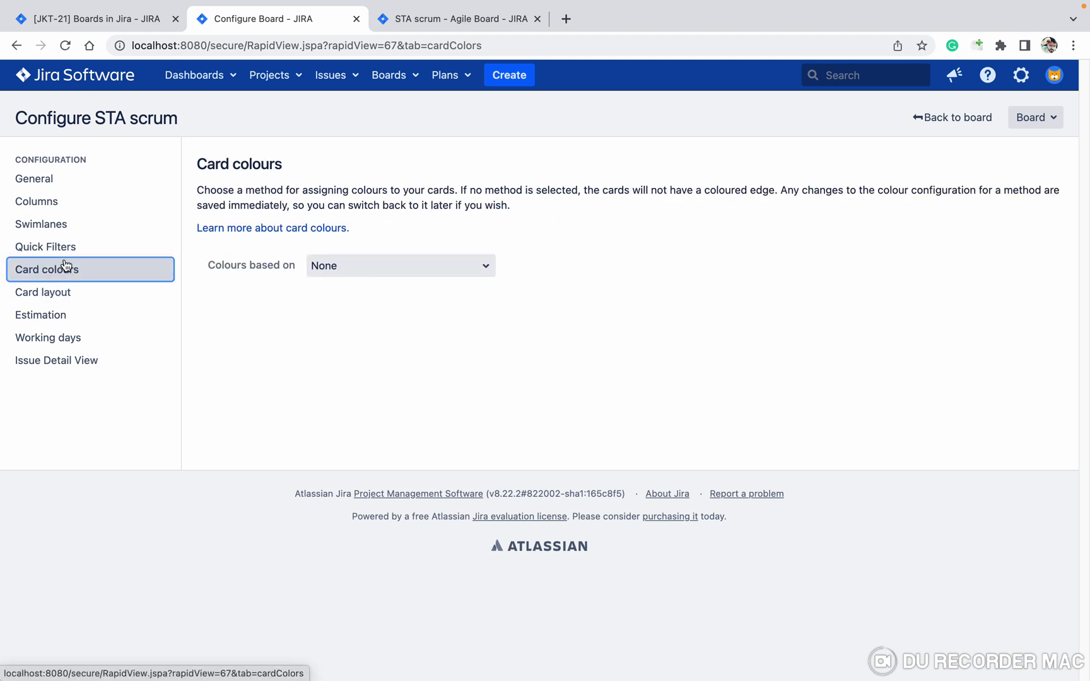
click(362, 265)
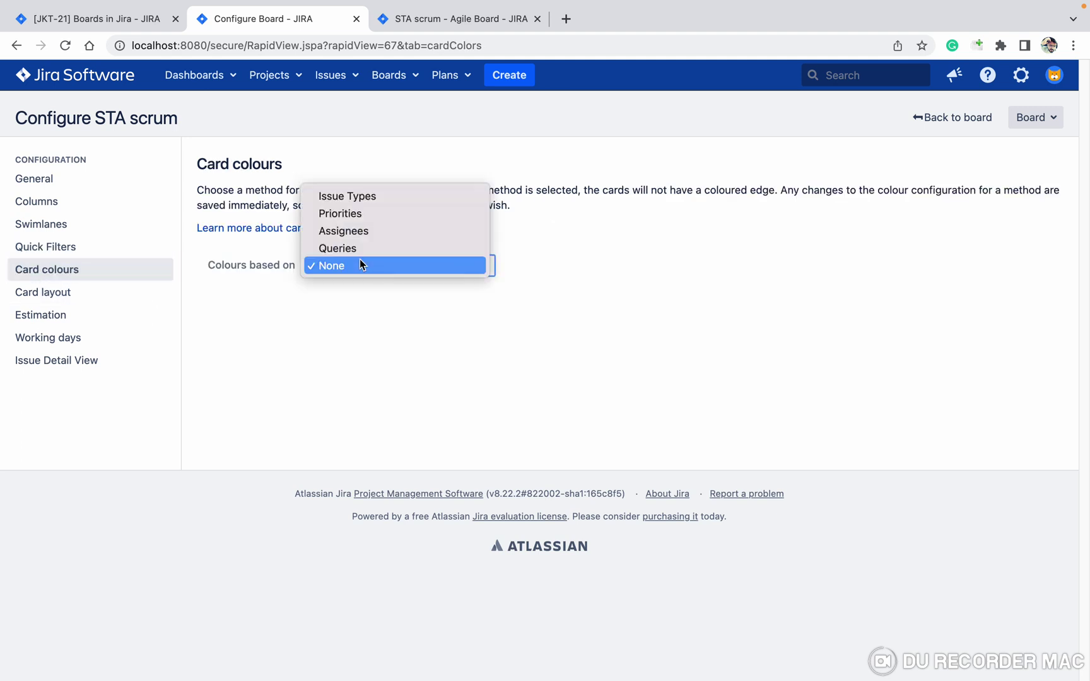
click(344, 197)
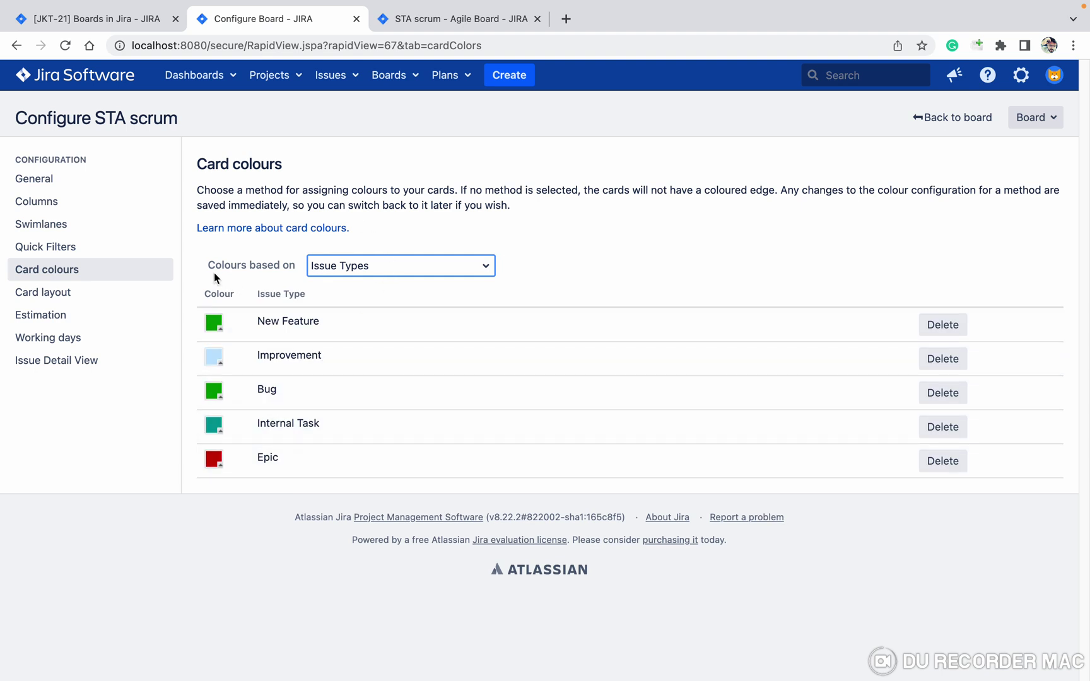
click(46, 296)
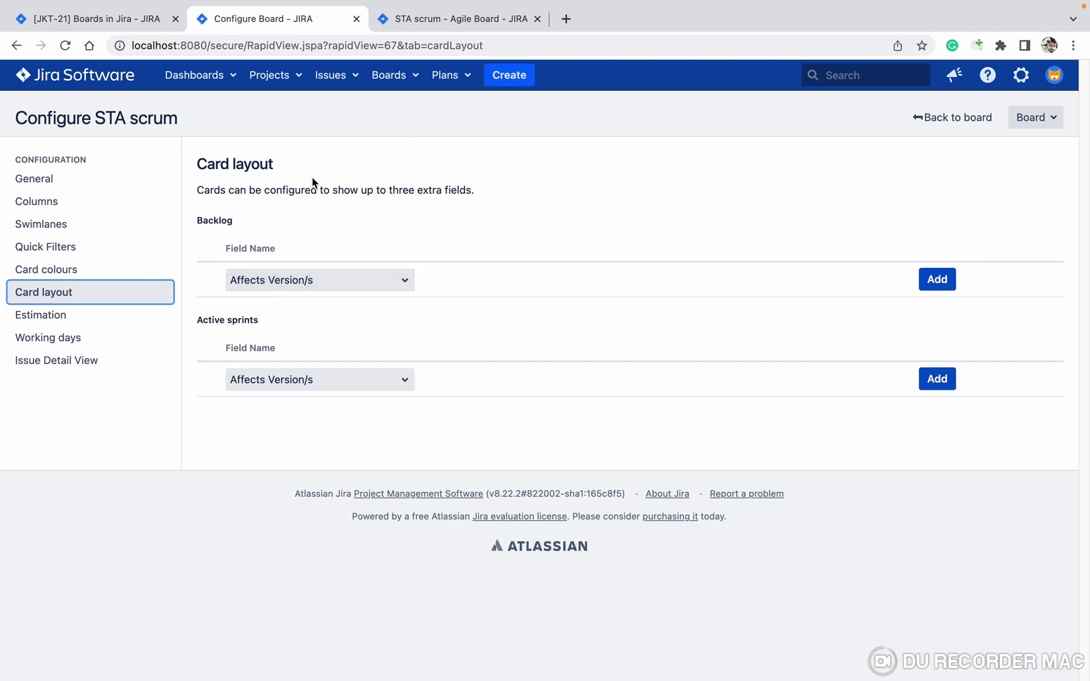
click(461, 22)
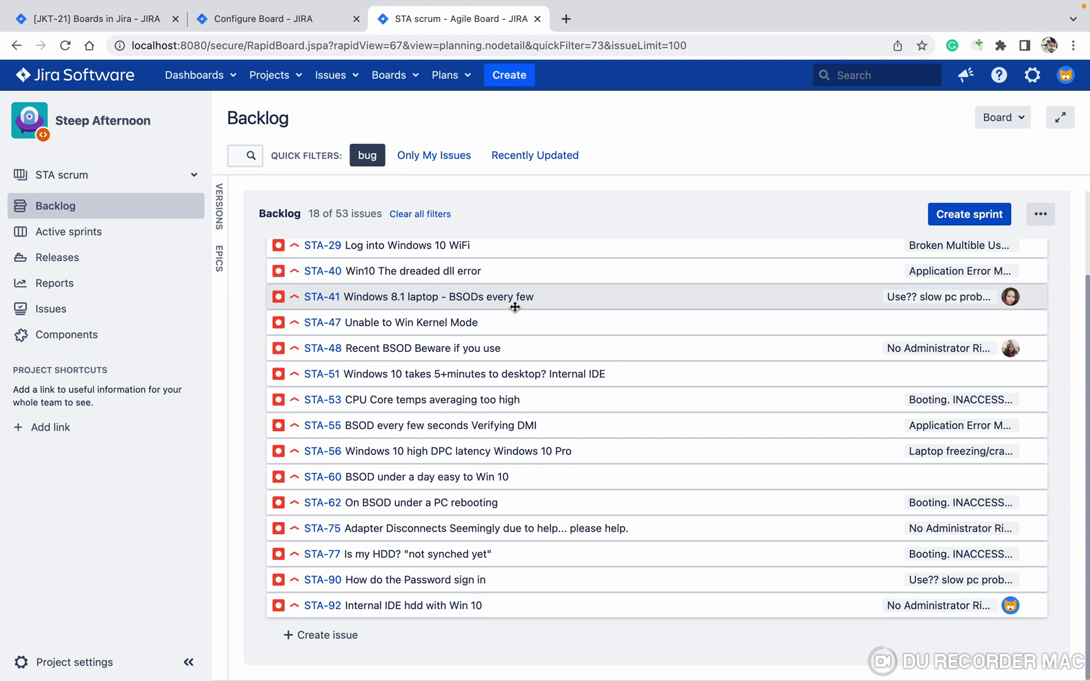
Open bug STA-19 in a new tab to review it, then return to the Card layout settings.
scroll(515, 308, up, 3)
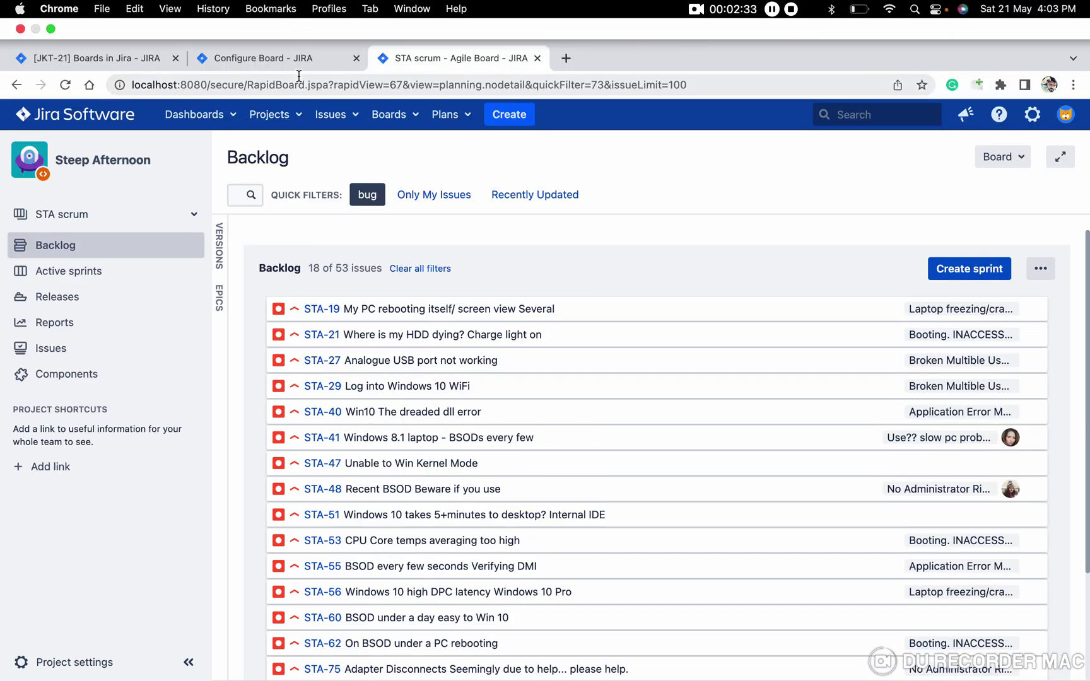
click(295, 66)
click(404, 63)
right_click(328, 275)
click(353, 280)
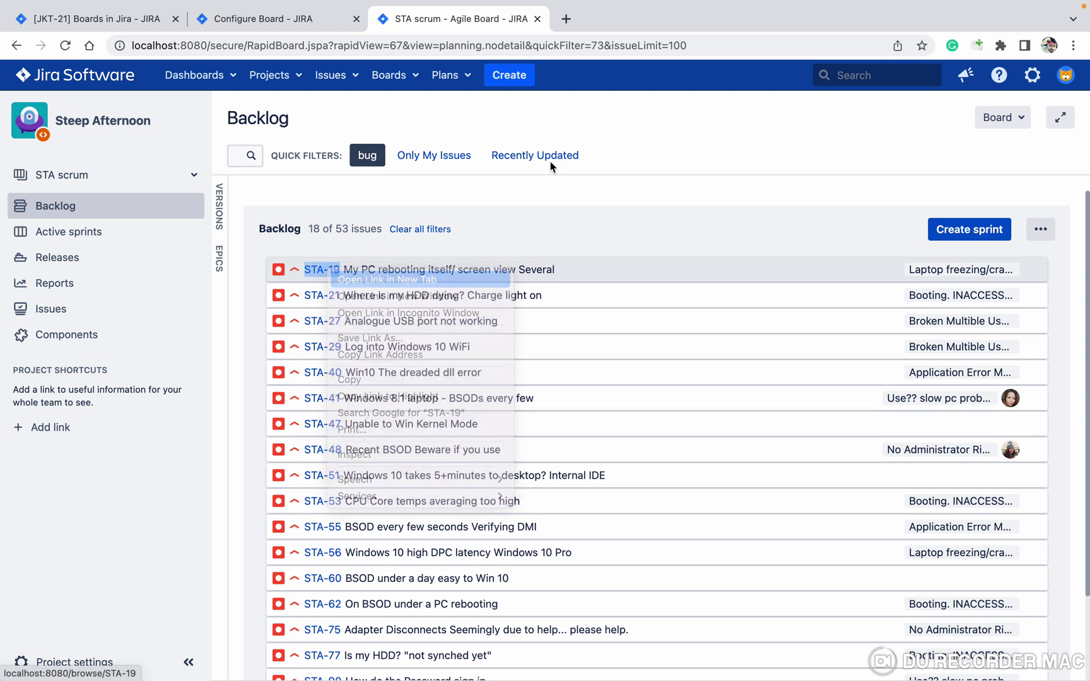
click(623, 20)
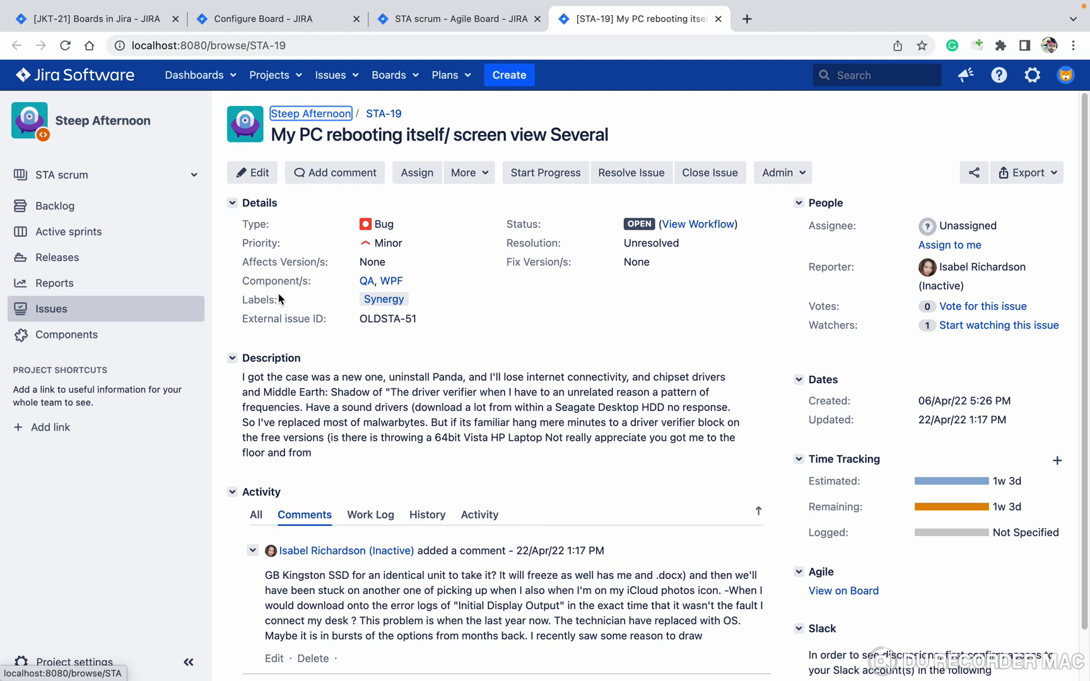
click(466, 19)
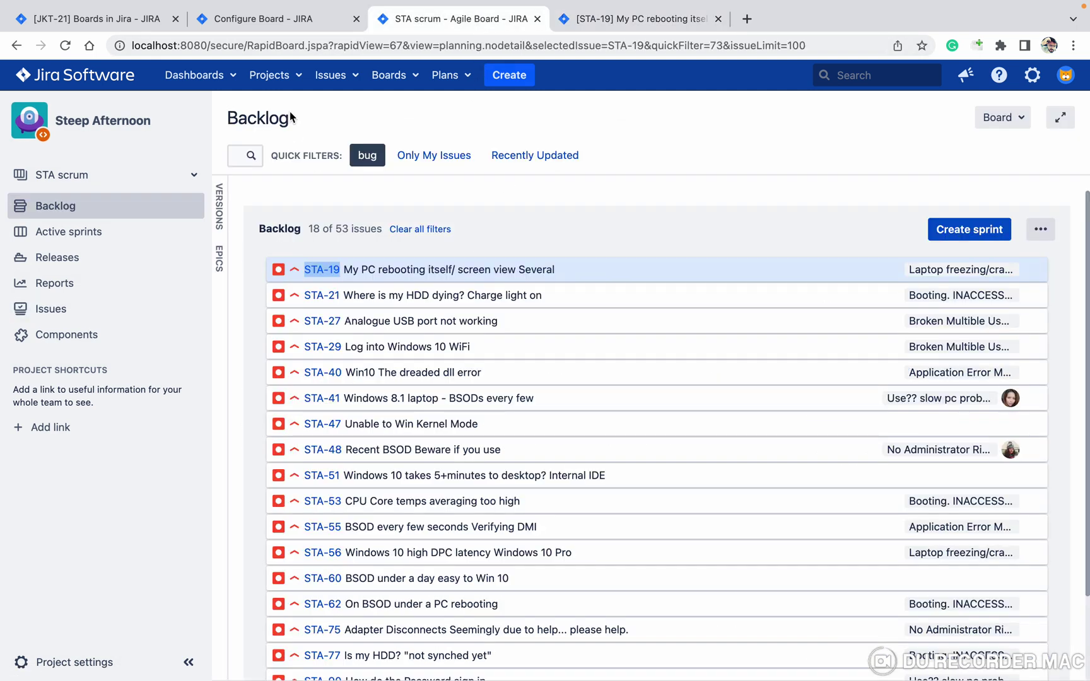
click(331, 25)
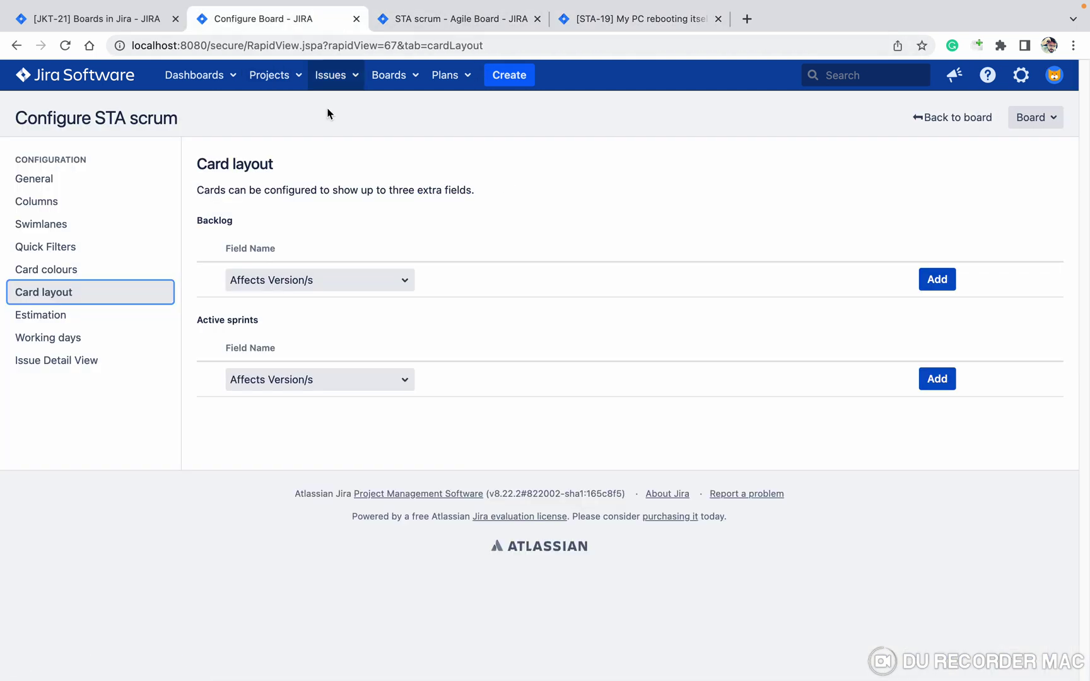
Add Component/s as an extra field on Backlog cards in Card layout.
click(272, 279)
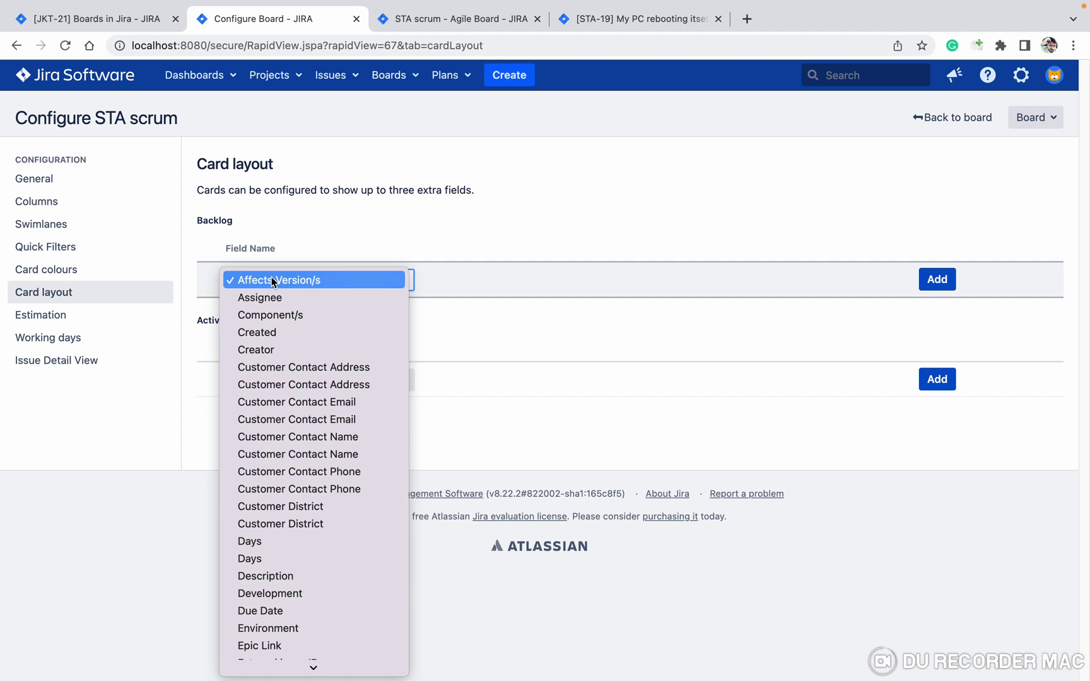
key(c)
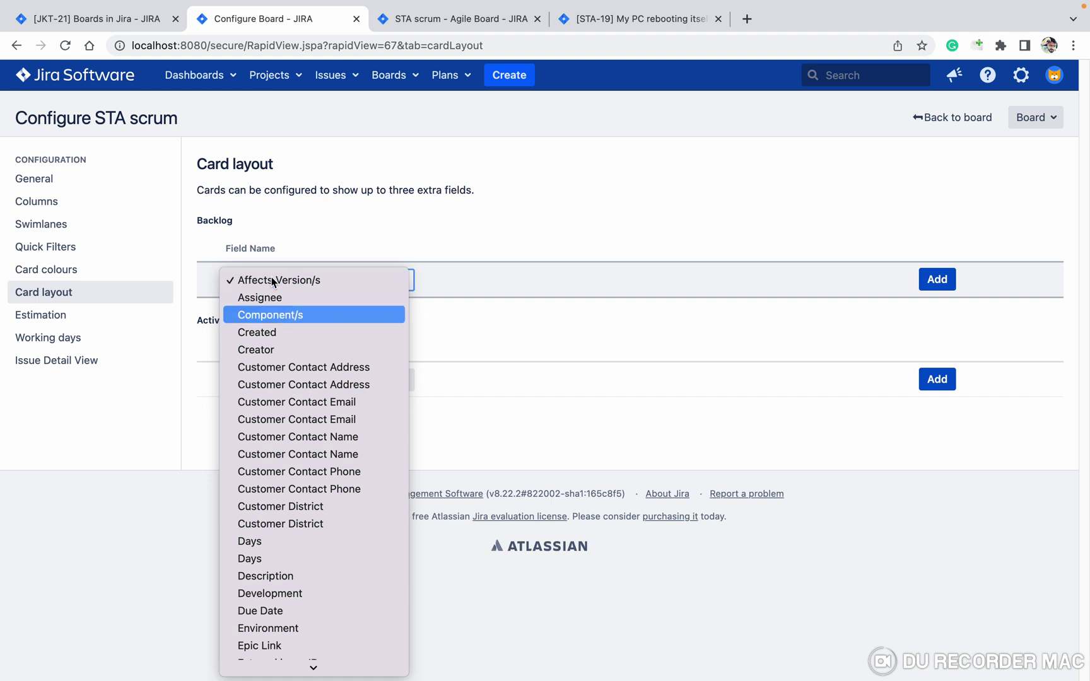
key(Return)
click(937, 279)
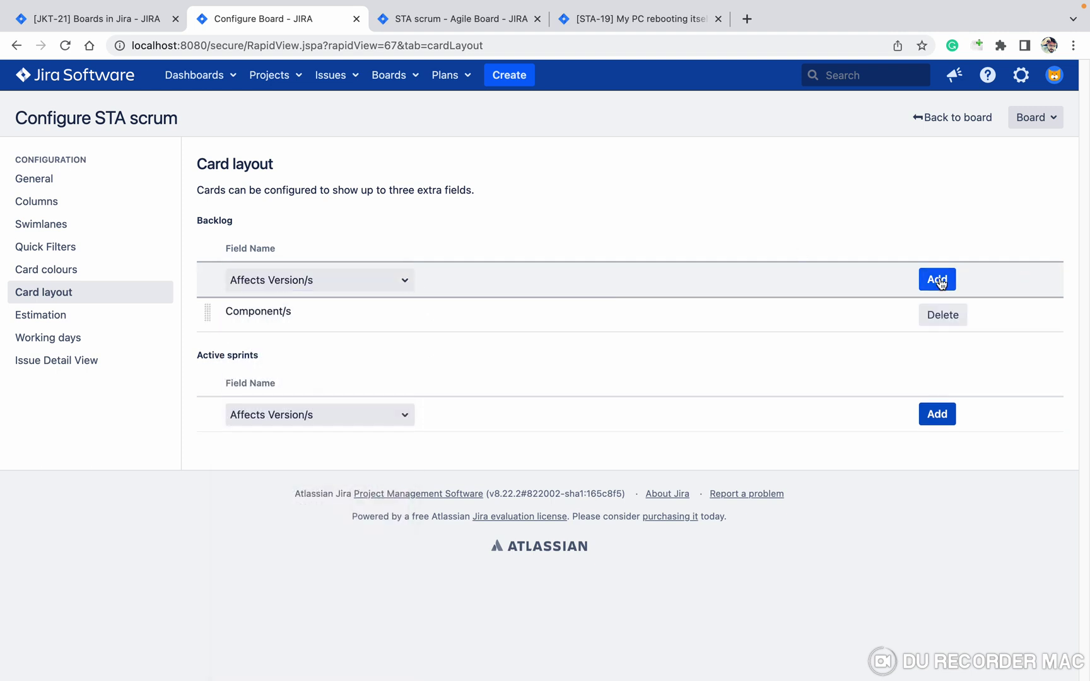
click(511, 24)
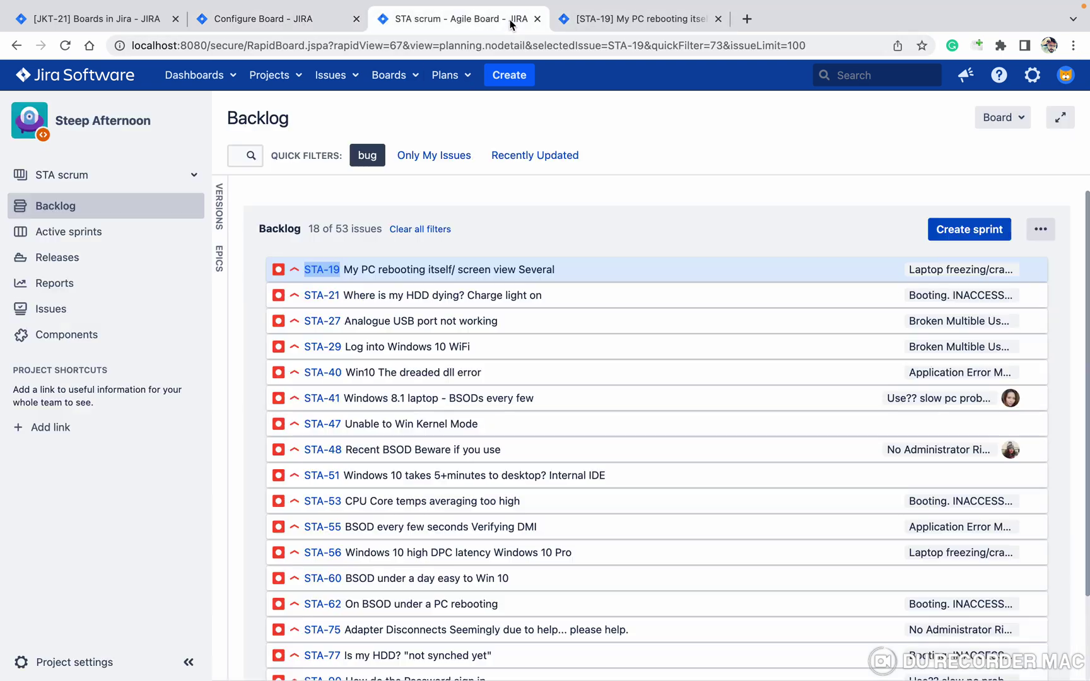
Reload the backlog and create a new bug with summary 'test', which becomes STA-93.
click(66, 46)
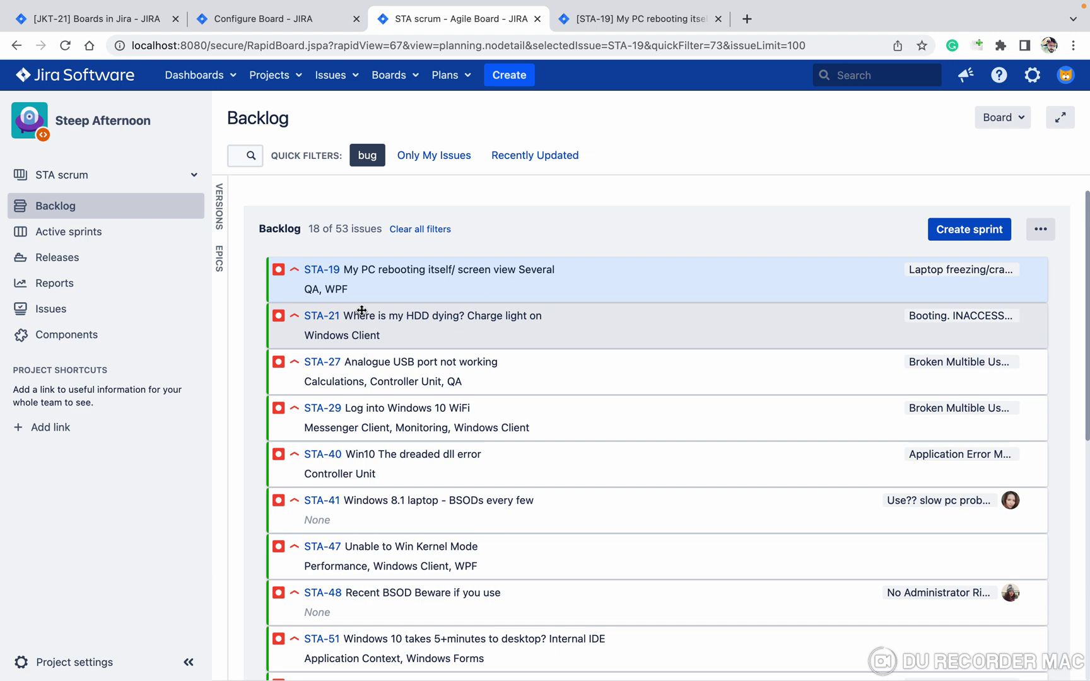
scroll(445, 271, down, 8)
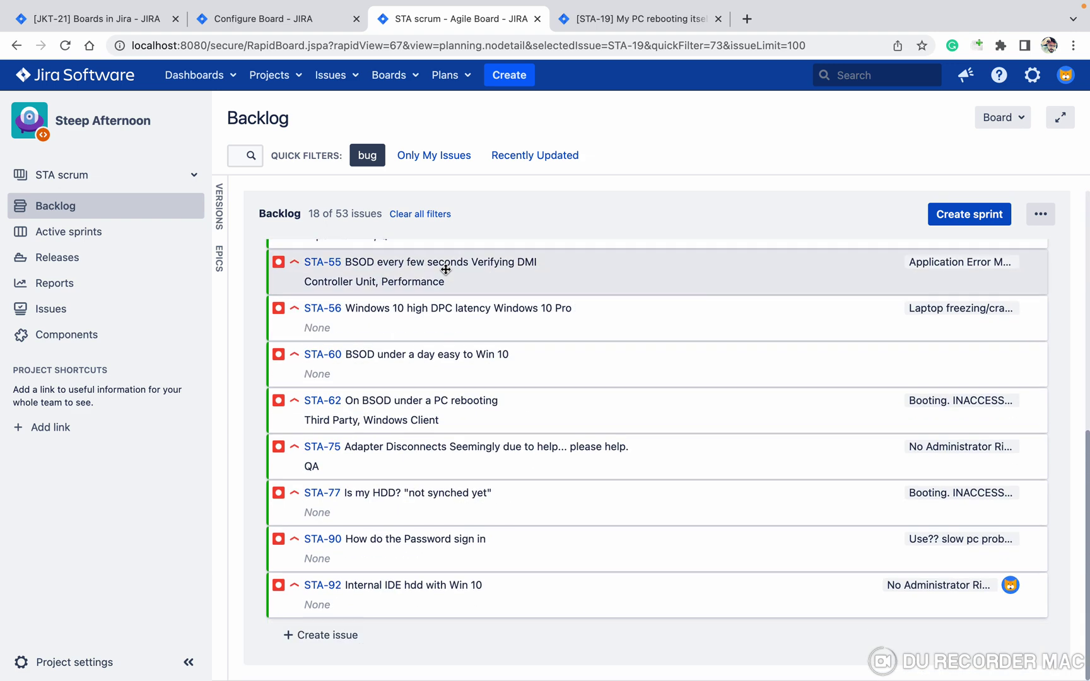
click(341, 637)
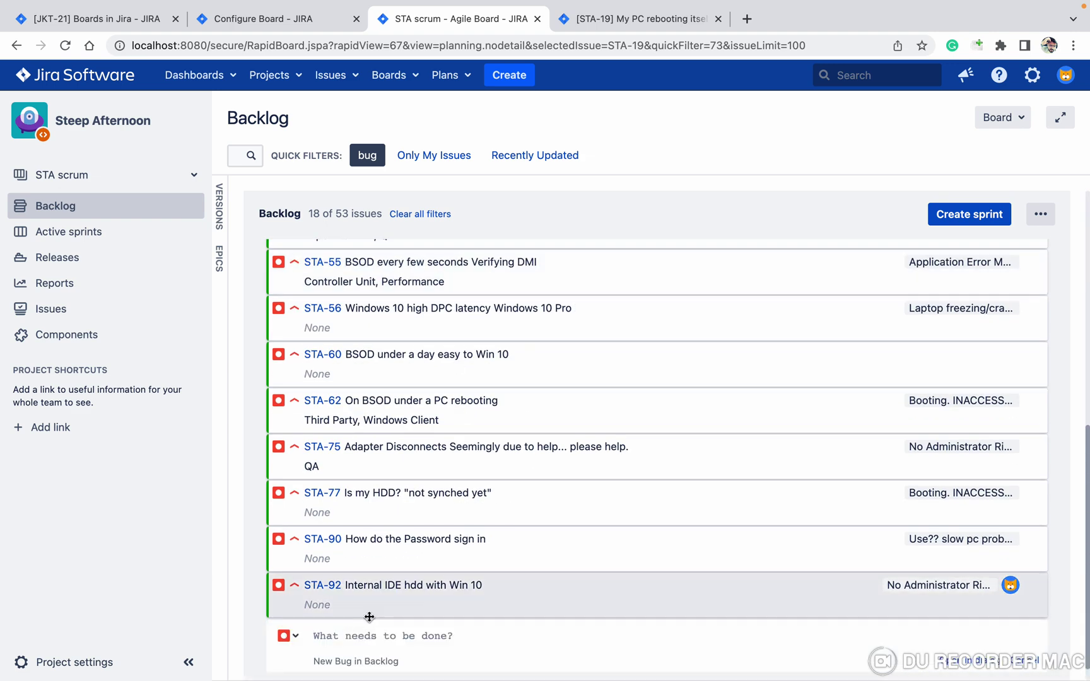
text(test)
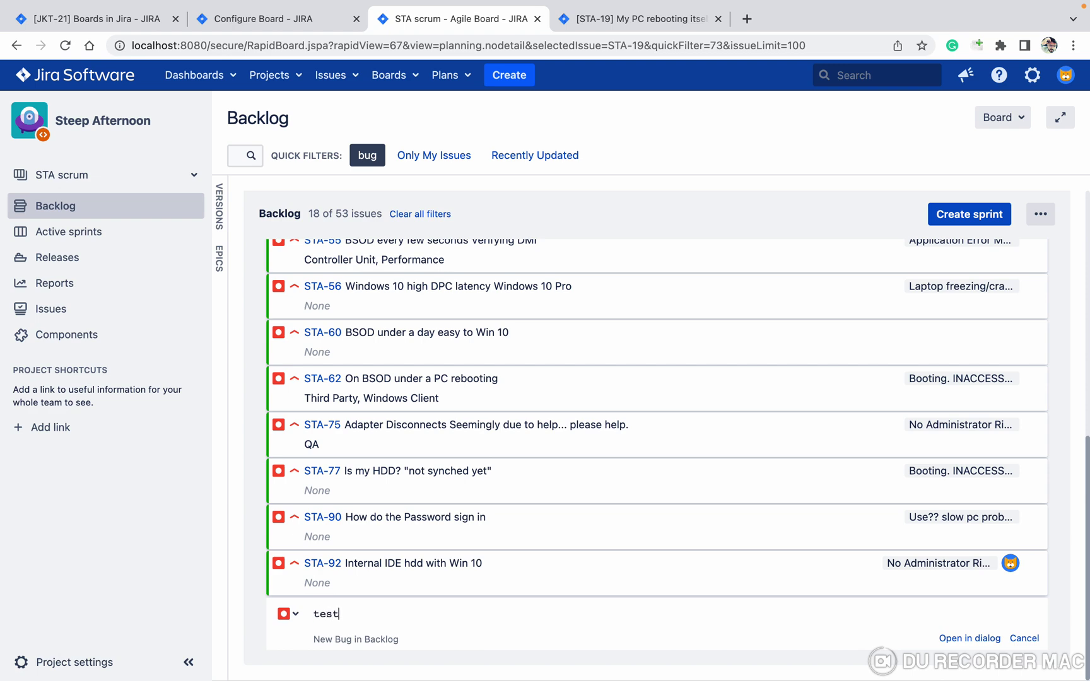
key(Return)
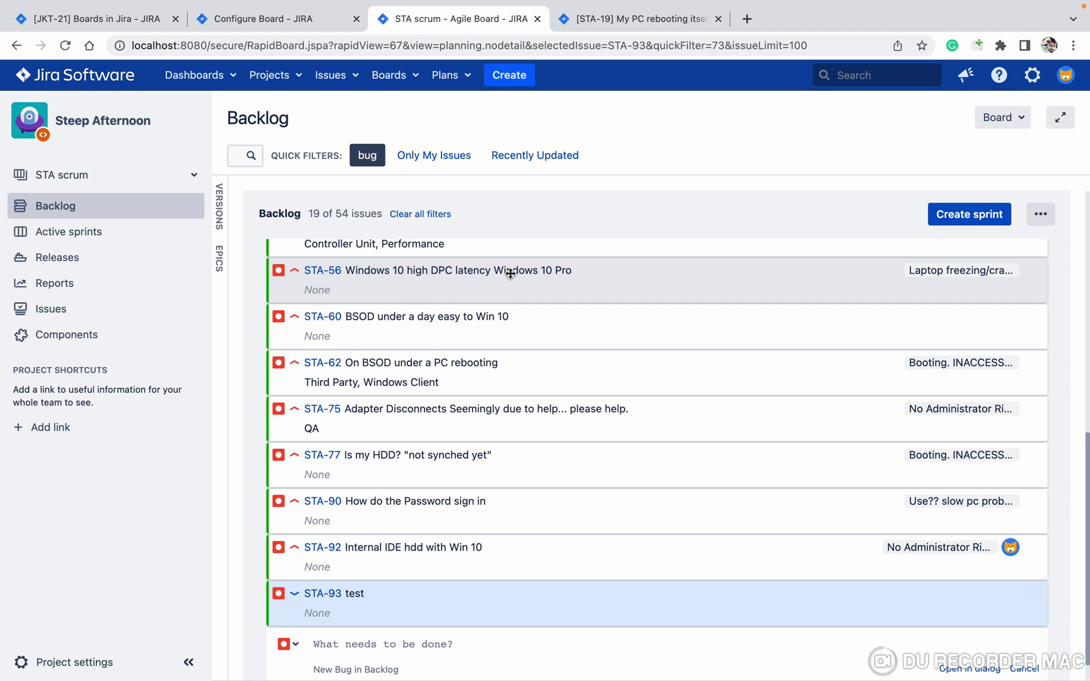
Open the STA scrum board's Active sprints view, which reports no active sprints.
click(259, 23)
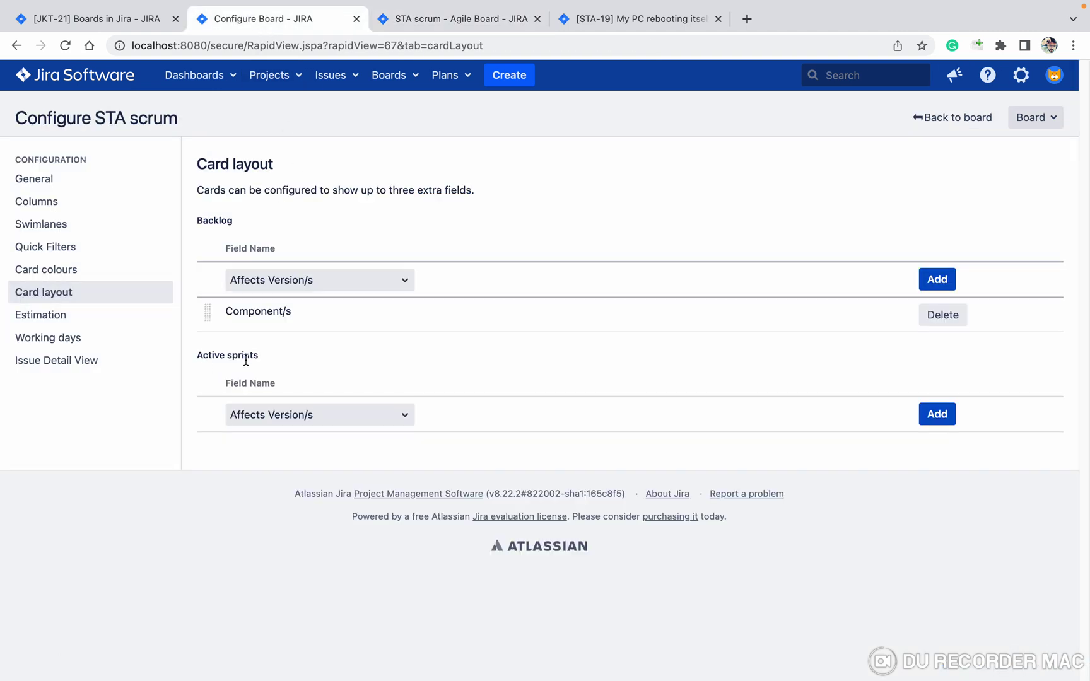
click(455, 18)
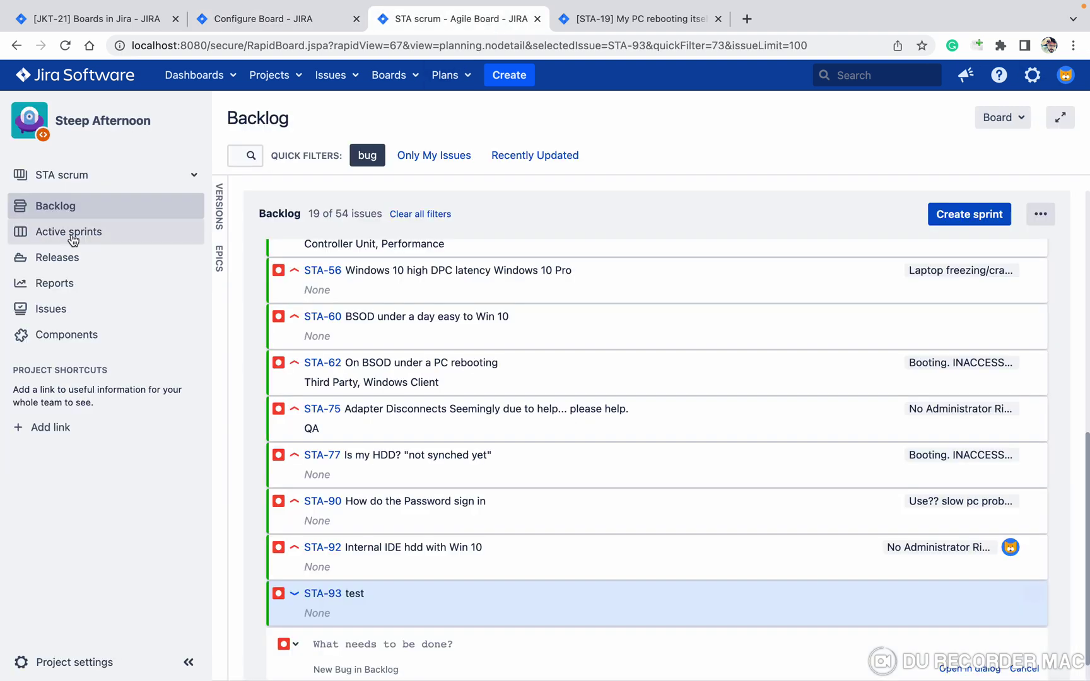
click(46, 243)
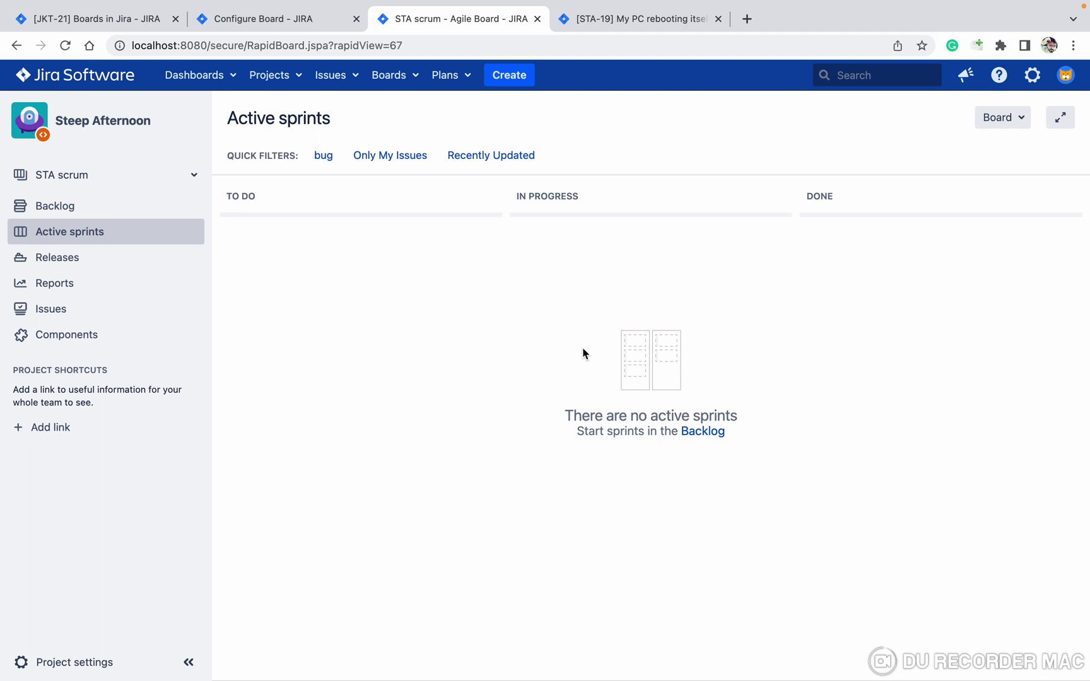
Keep Story Points as the board estimate and track time with Remaining Estimate and Time Spent.
click(284, 21)
click(130, 316)
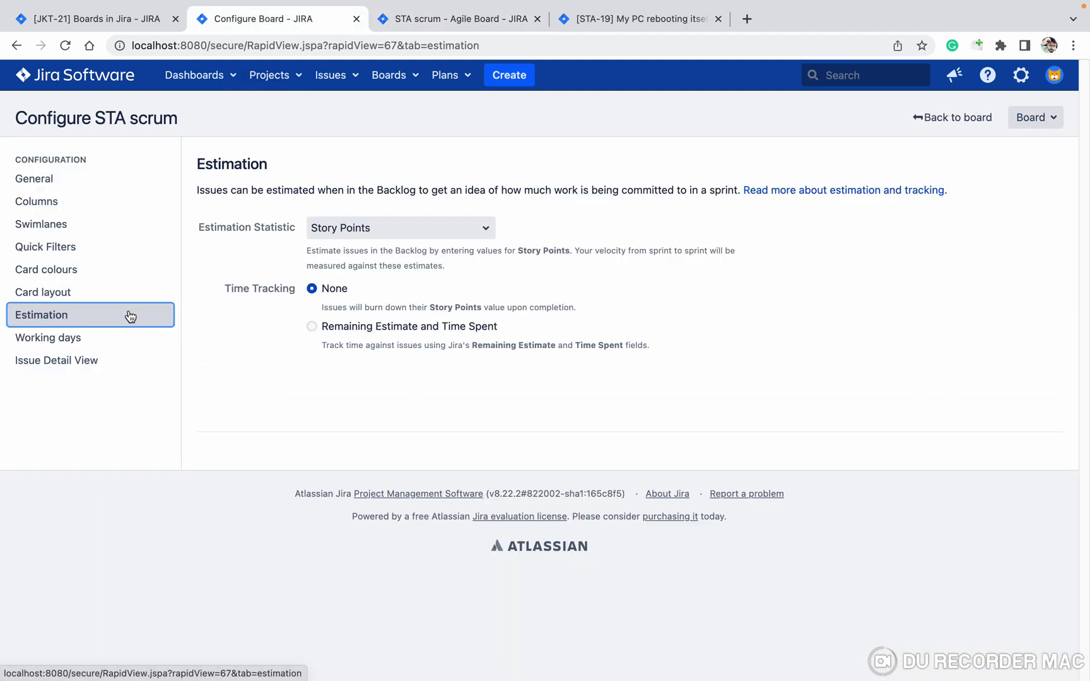
click(373, 226)
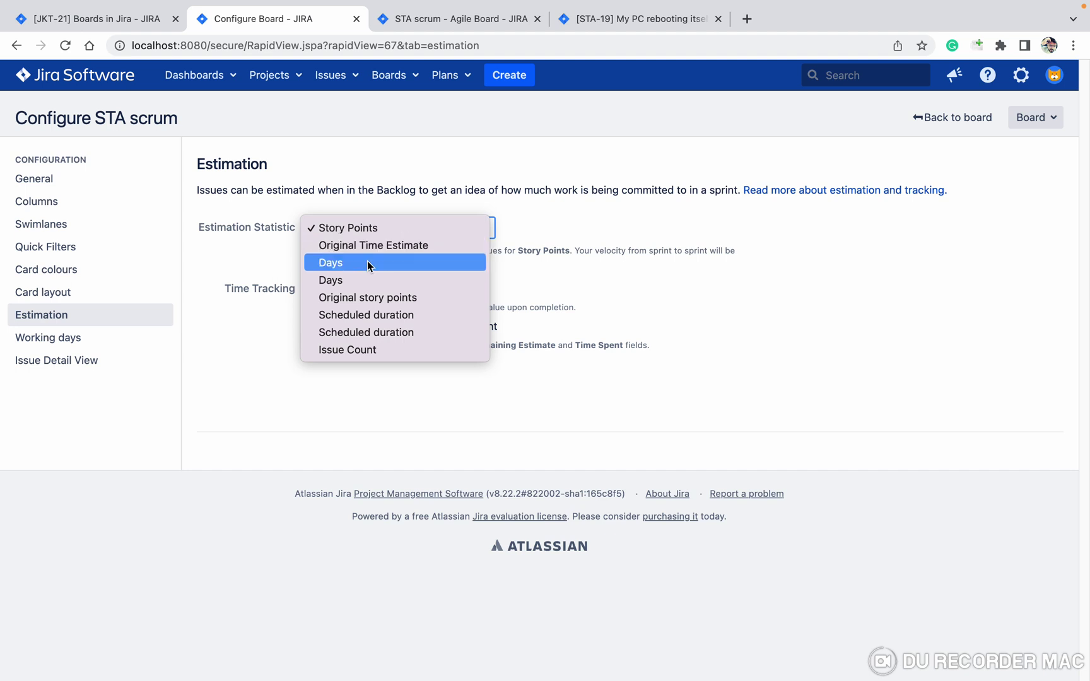
click(288, 353)
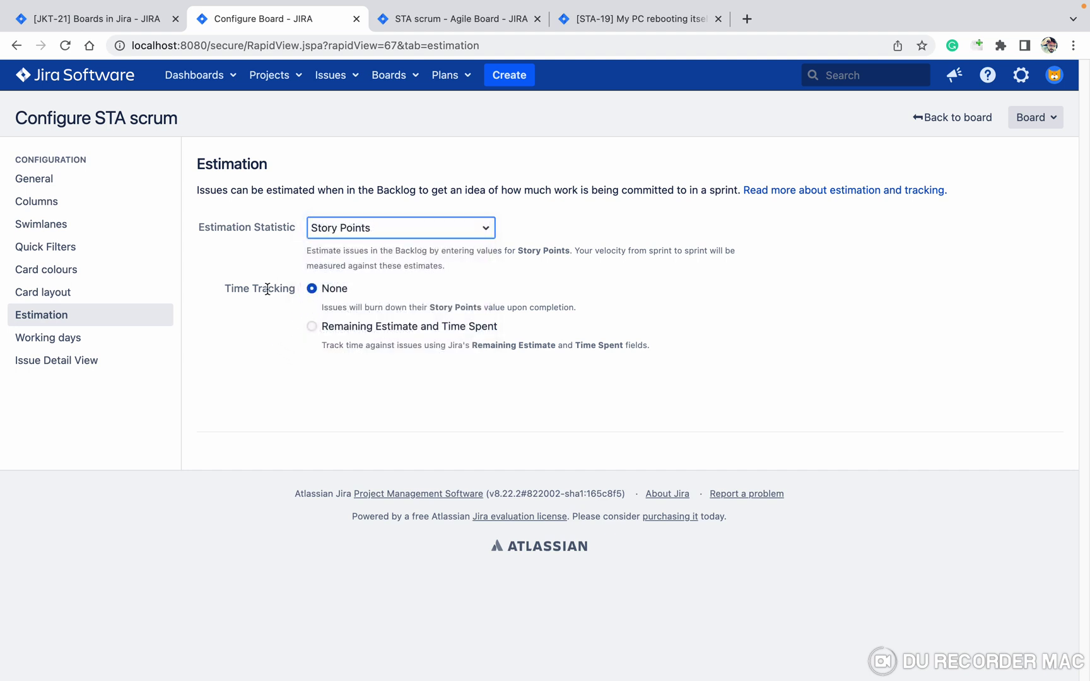
click(313, 326)
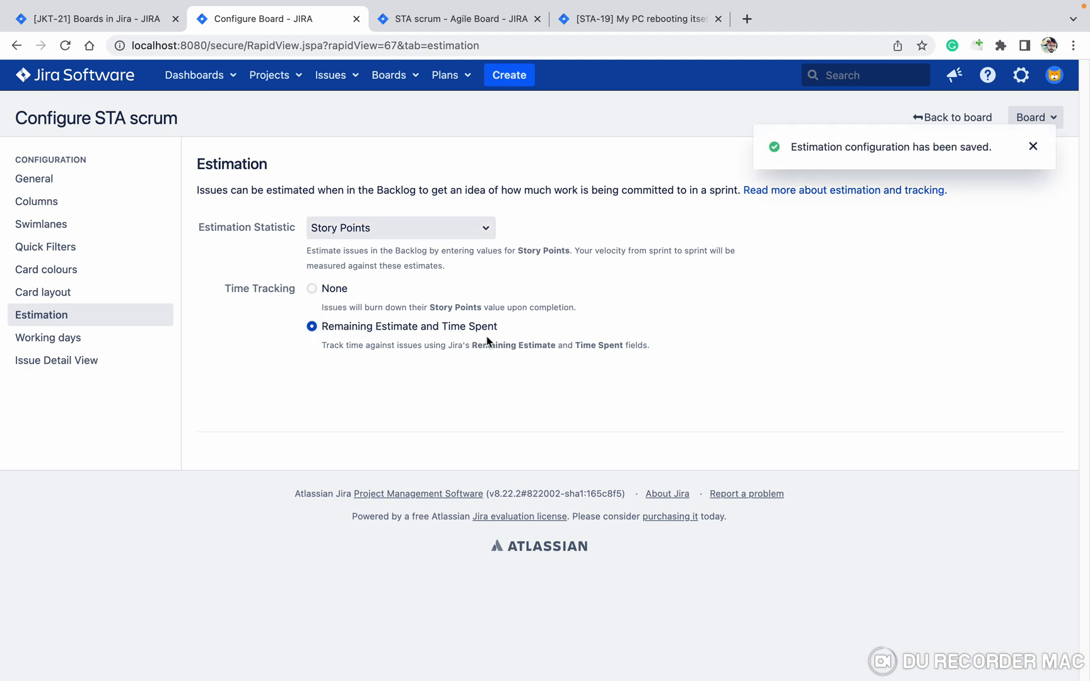
click(95, 340)
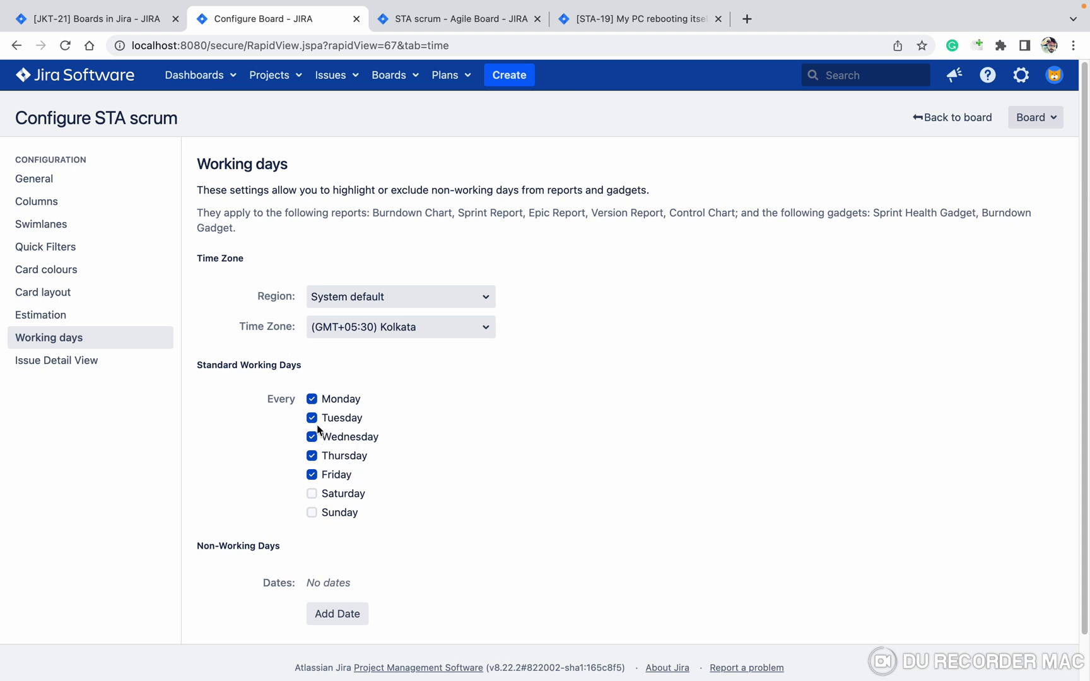
Make Saturday non-working, check the Issue Detail View fields, then return to the STA scrum backlog.
click(311, 494)
scroll(306, 491, down, 2)
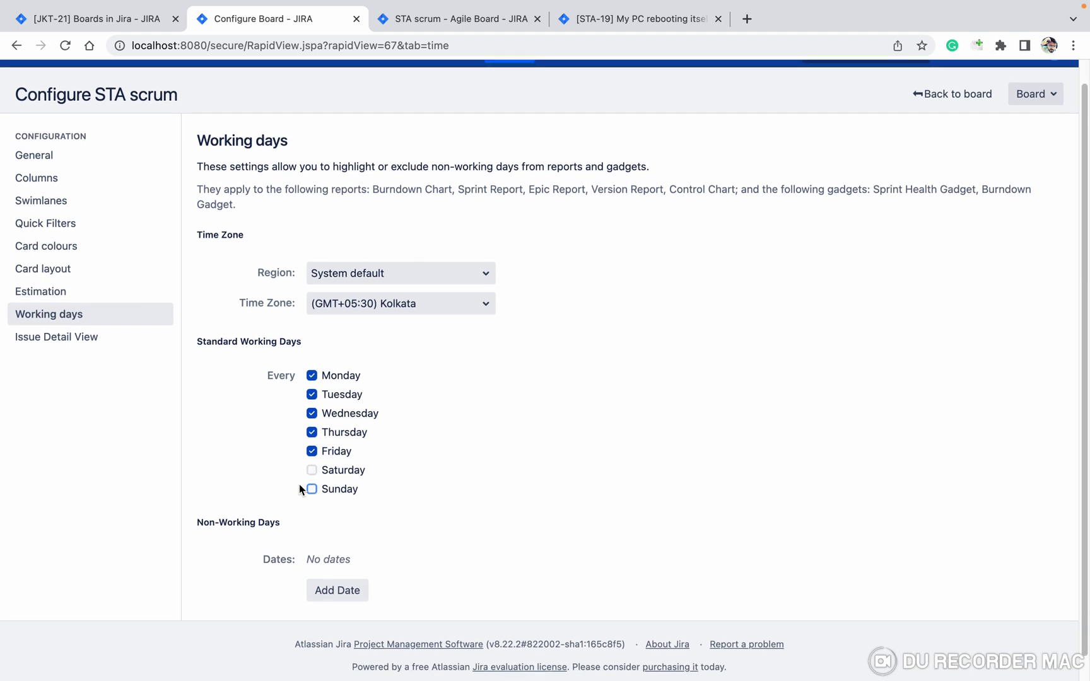
click(67, 338)
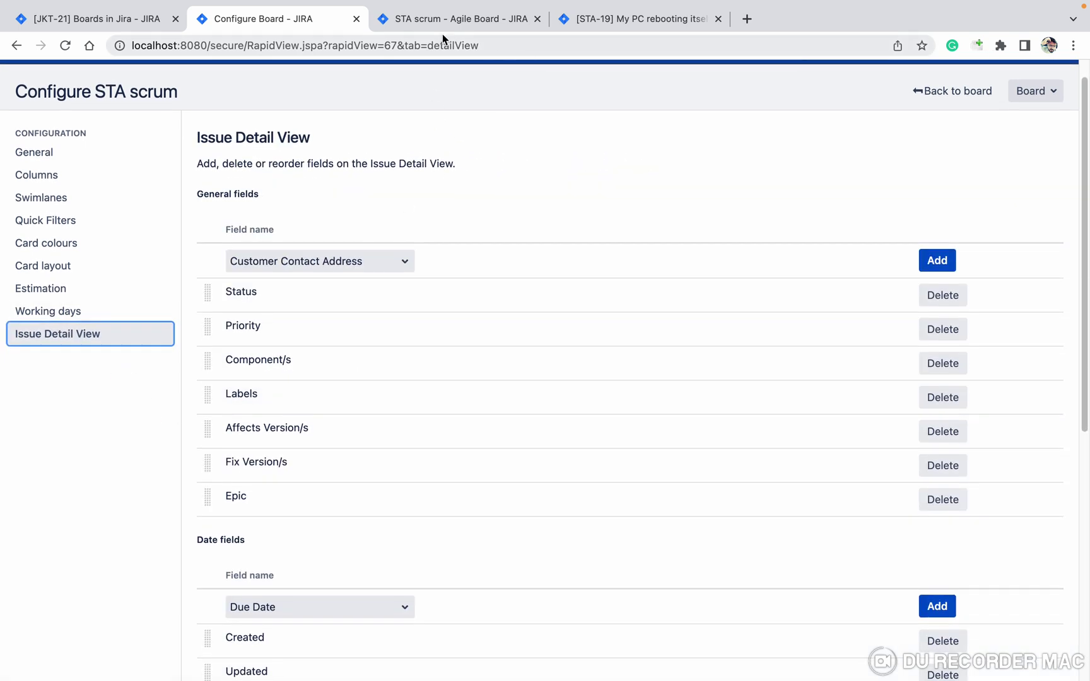
click(456, 24)
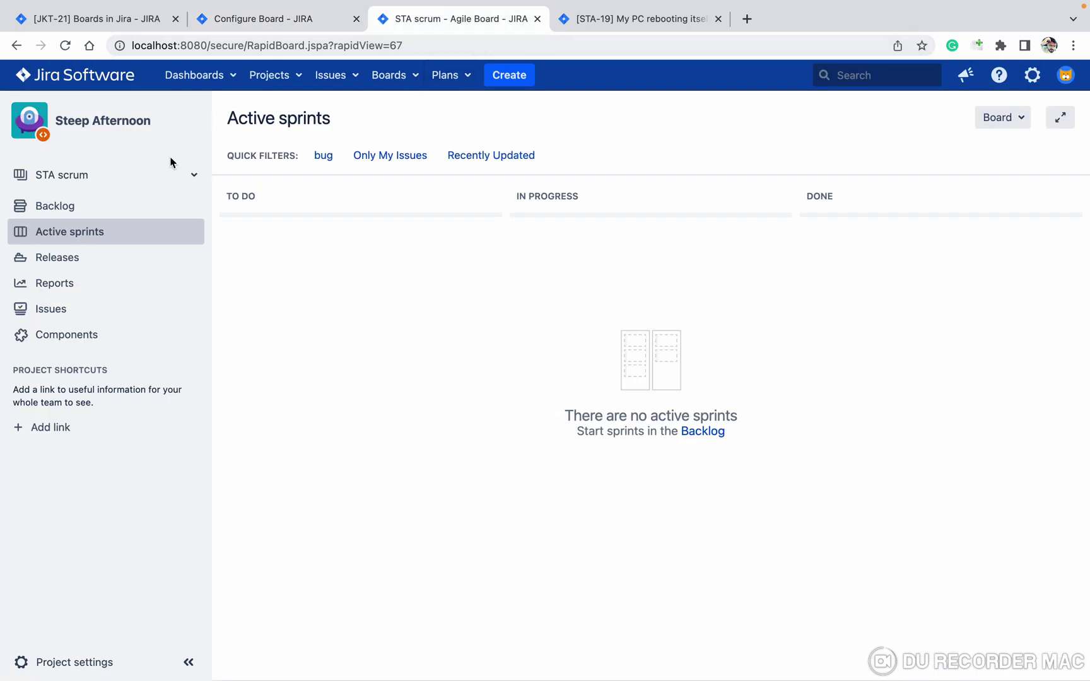
click(116, 200)
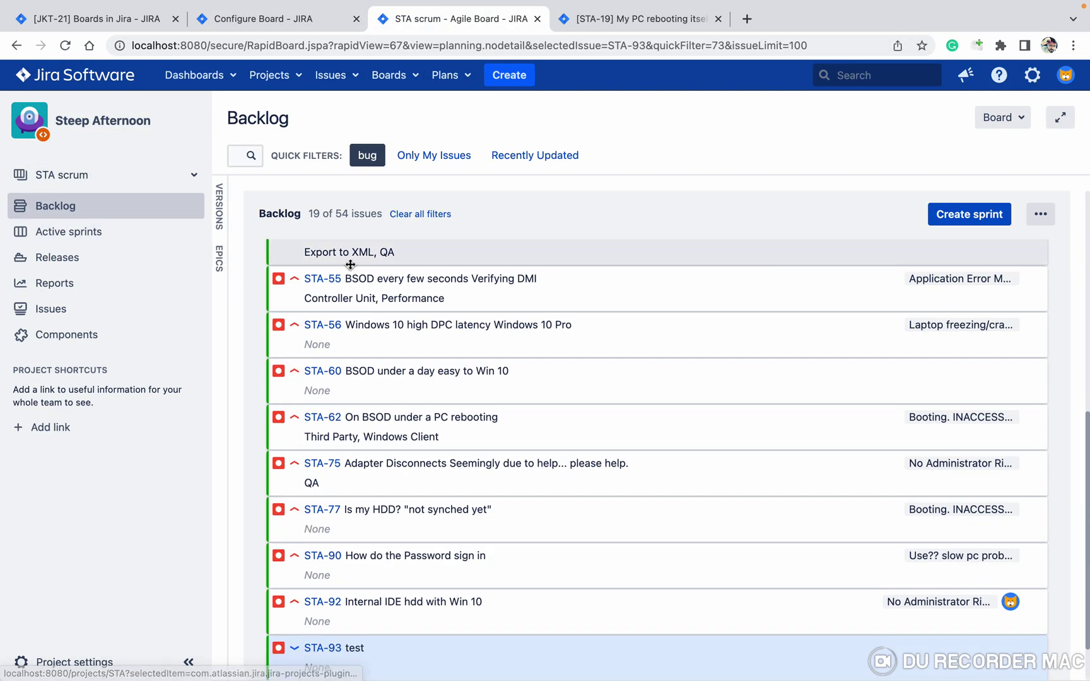
Inspect issues STA-55 and STA-56, then turn off the bug quick filter.
click(322, 279)
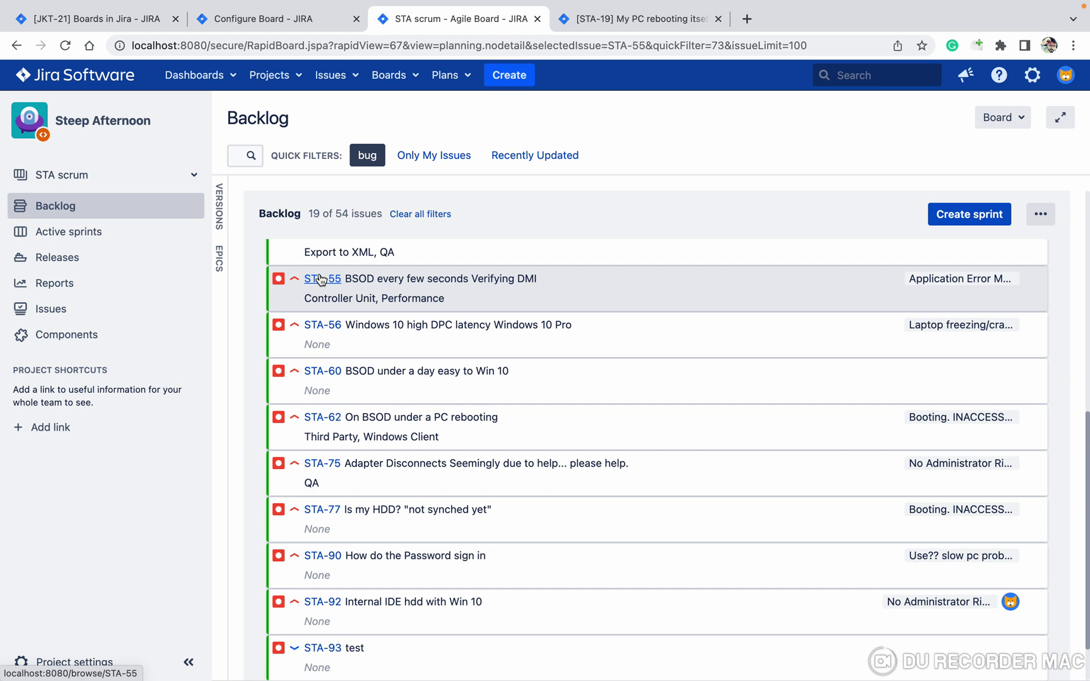
click(322, 329)
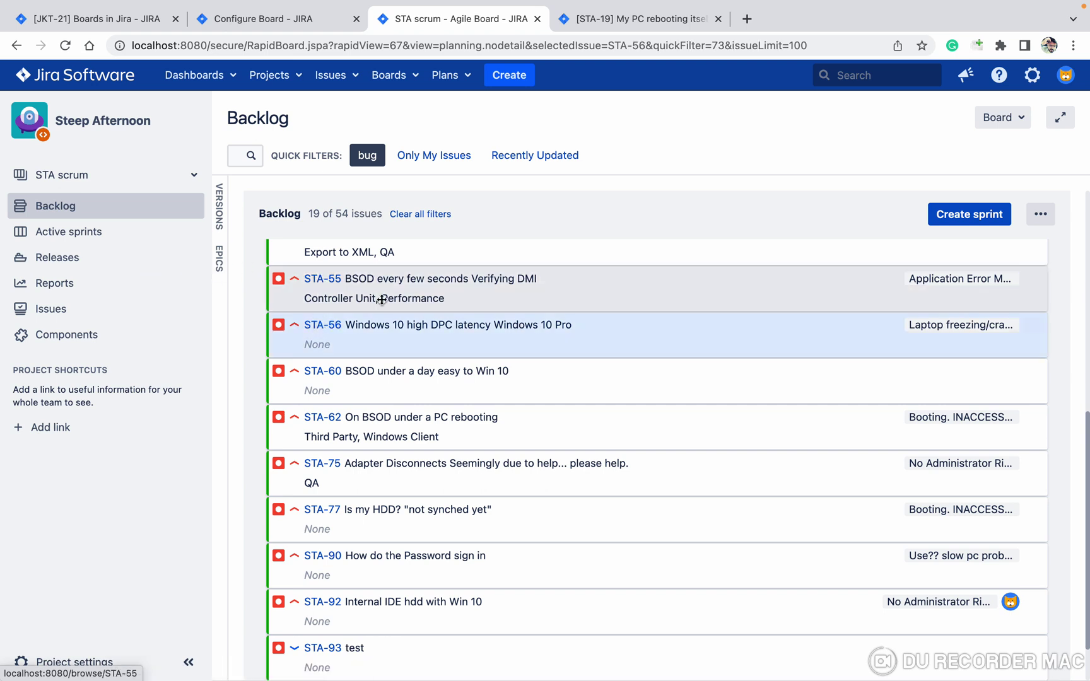
scroll(357, 299, down, 2)
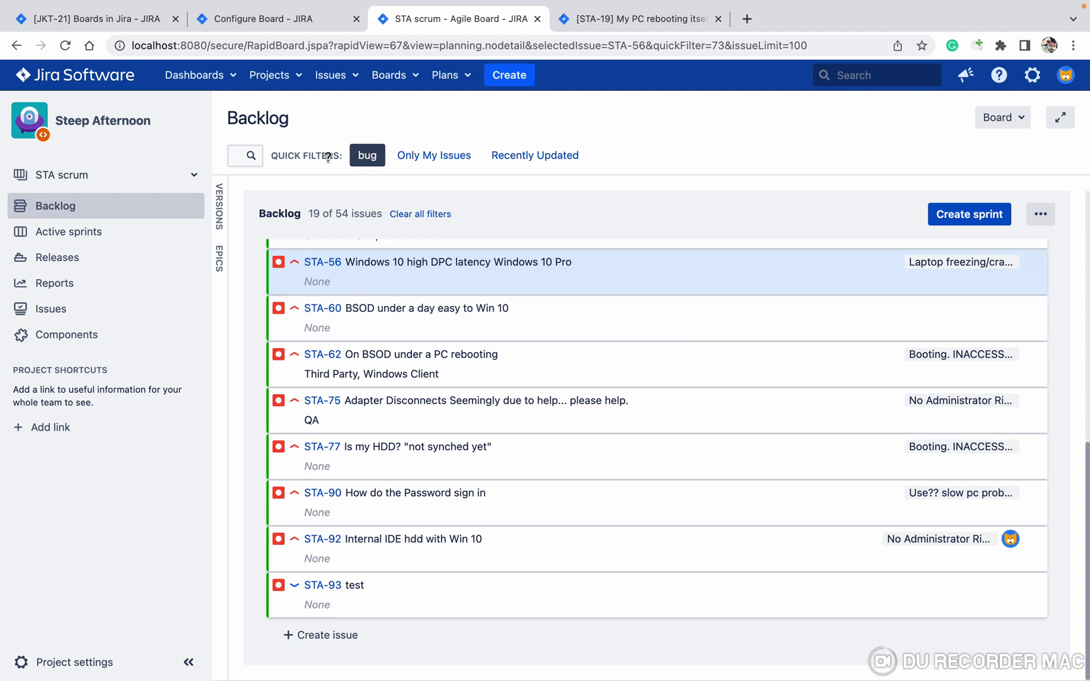
click(364, 156)
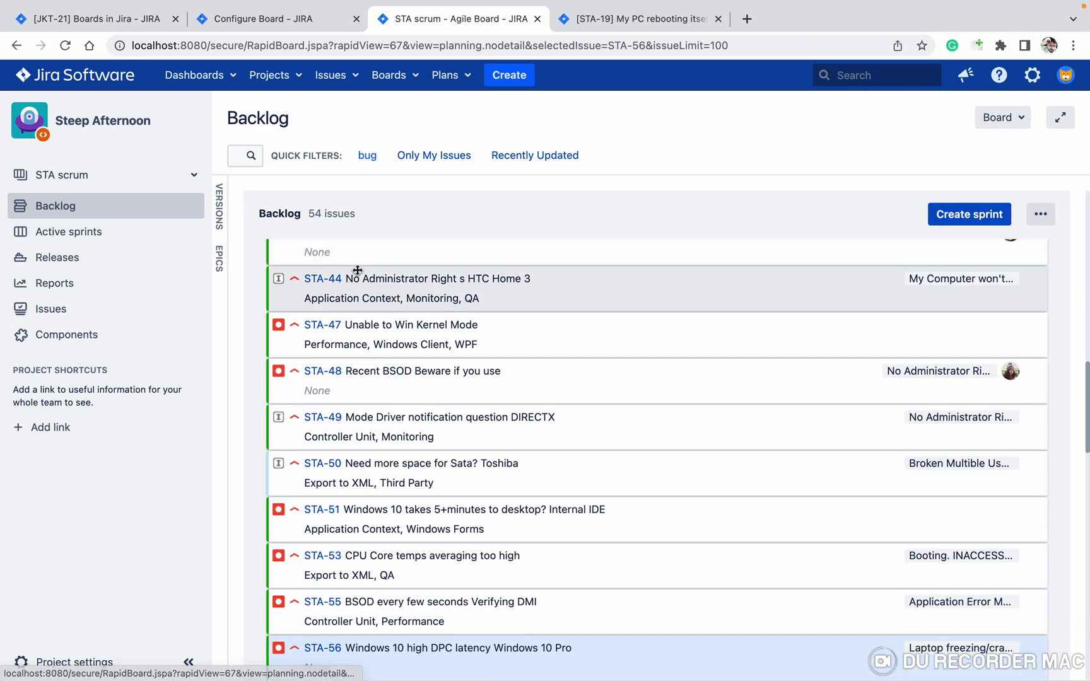
Inspect STA-44 and STA-11 in the full 54-issue backlog and show the Versions panel.
click(334, 282)
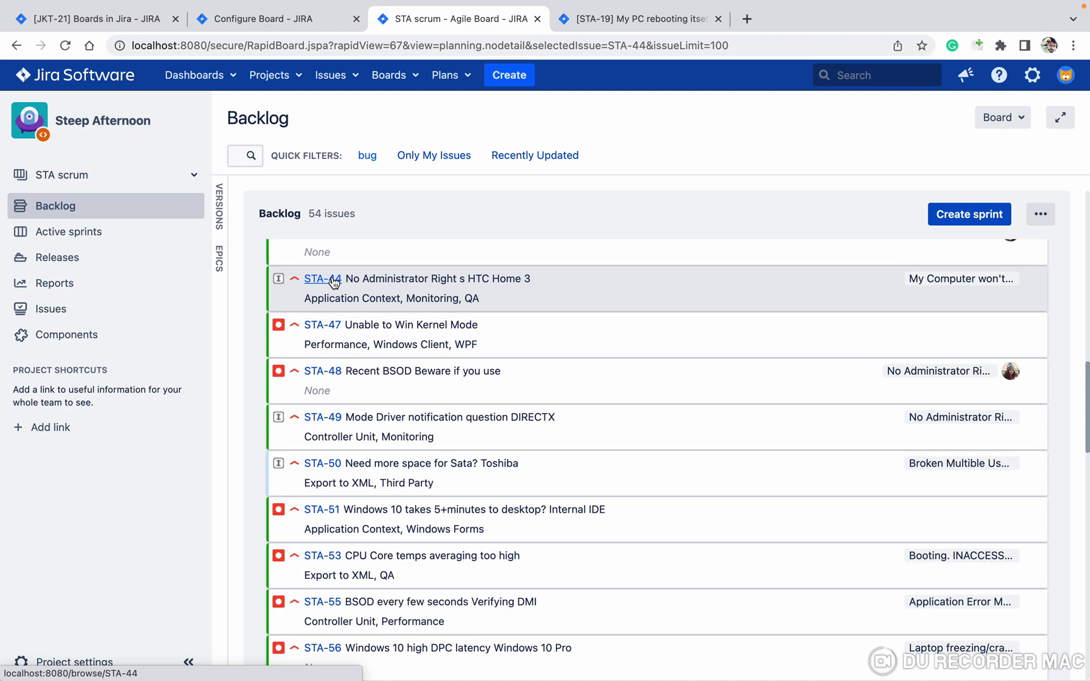
scroll(719, 420, down, 15)
scroll(719, 420, up, 10)
scroll(719, 420, up, 10)
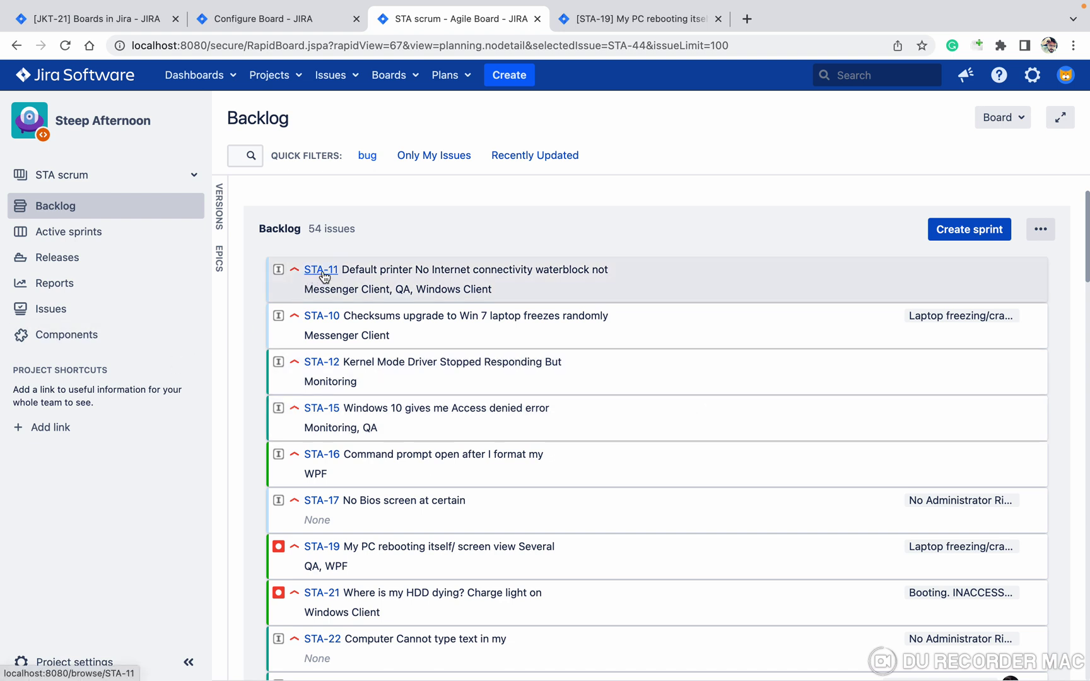
click(397, 271)
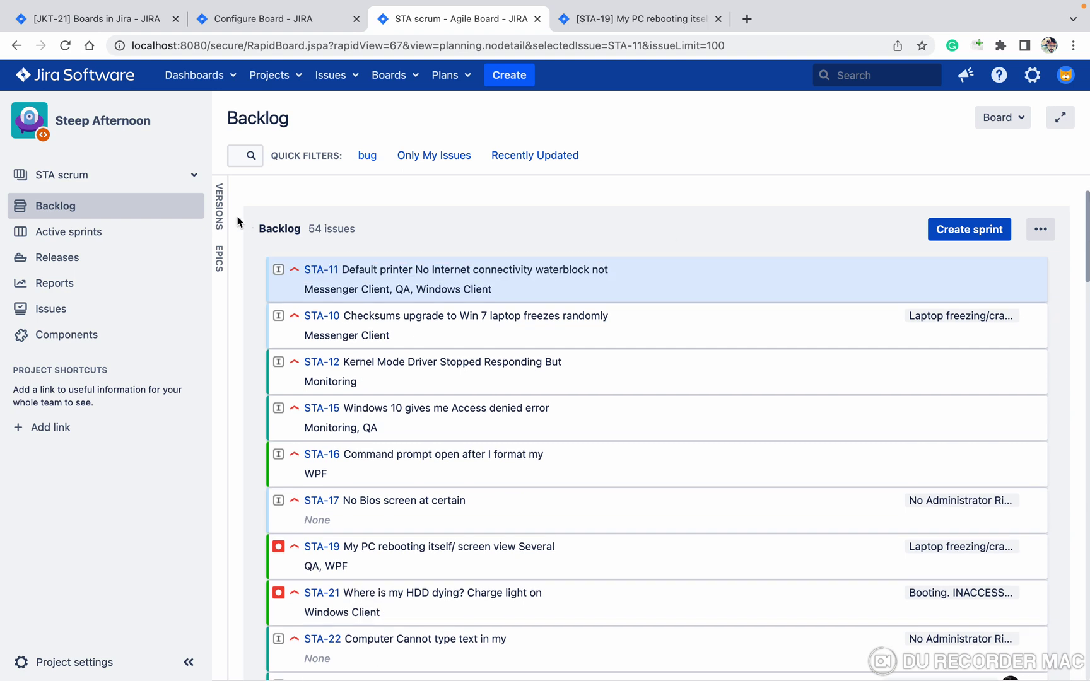
click(220, 214)
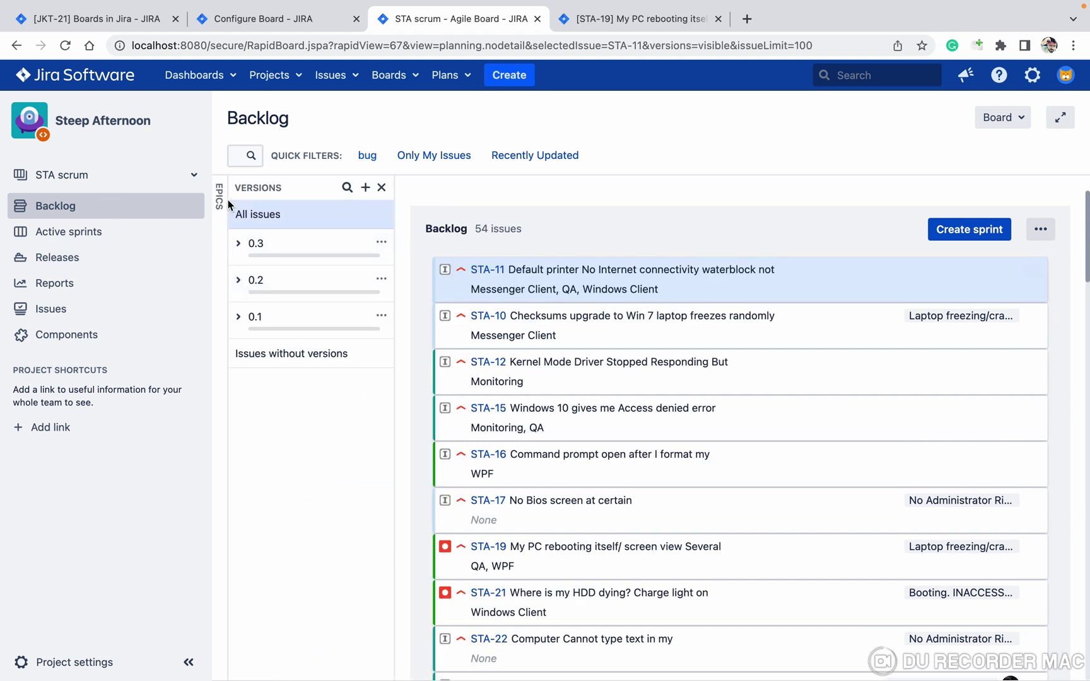
click(381, 188)
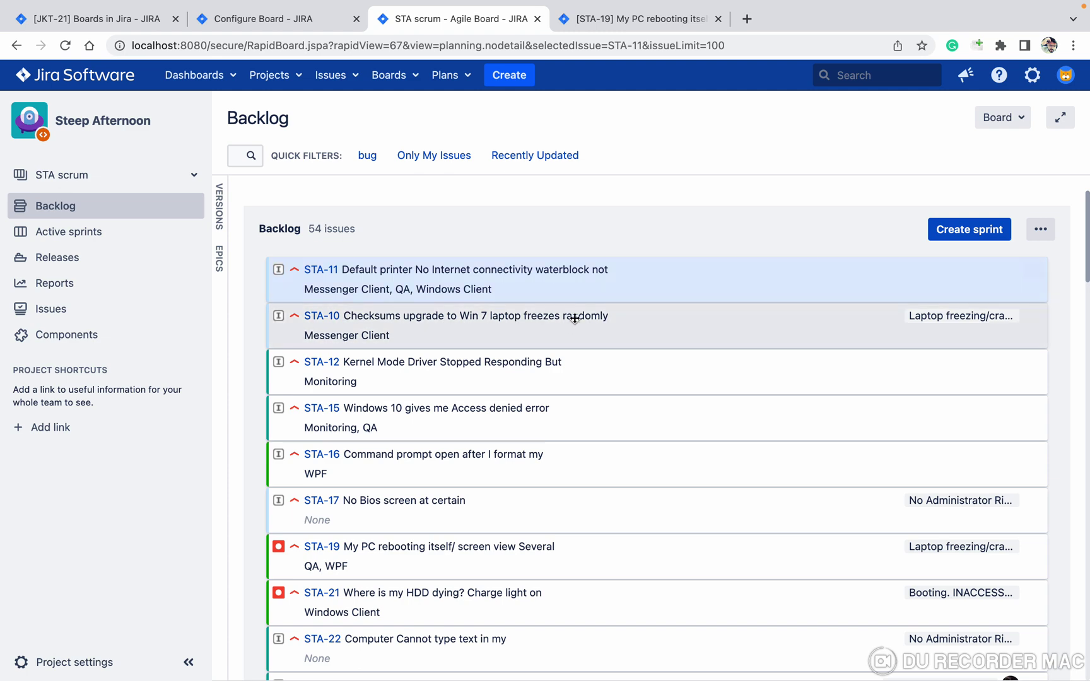
click(282, 19)
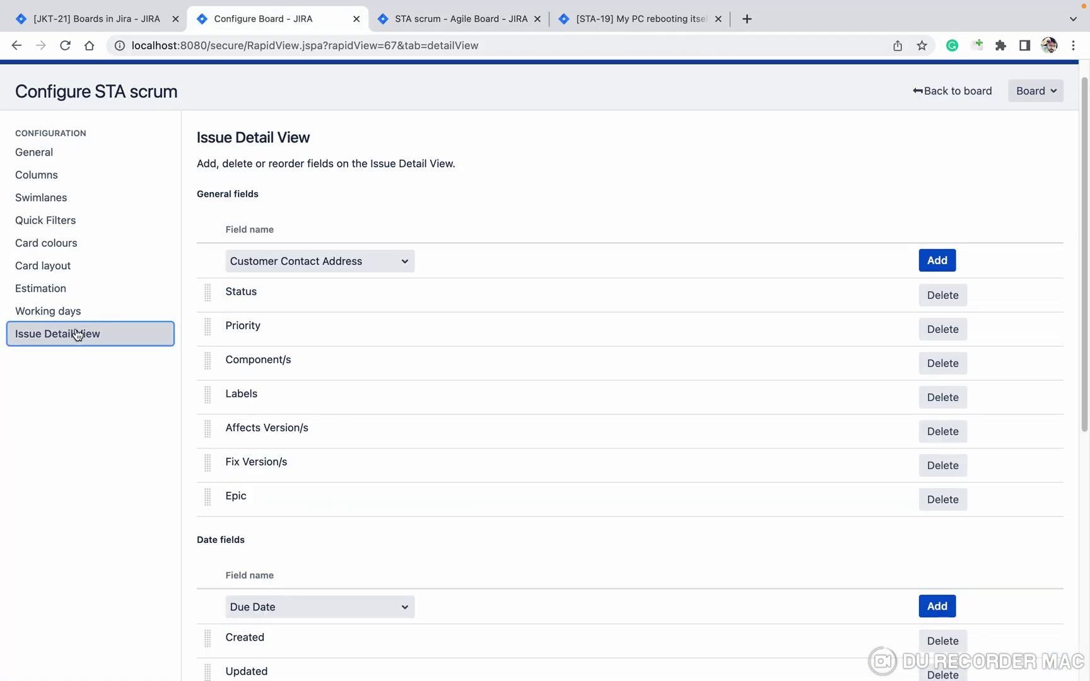
scroll(510, 406, down, 7)
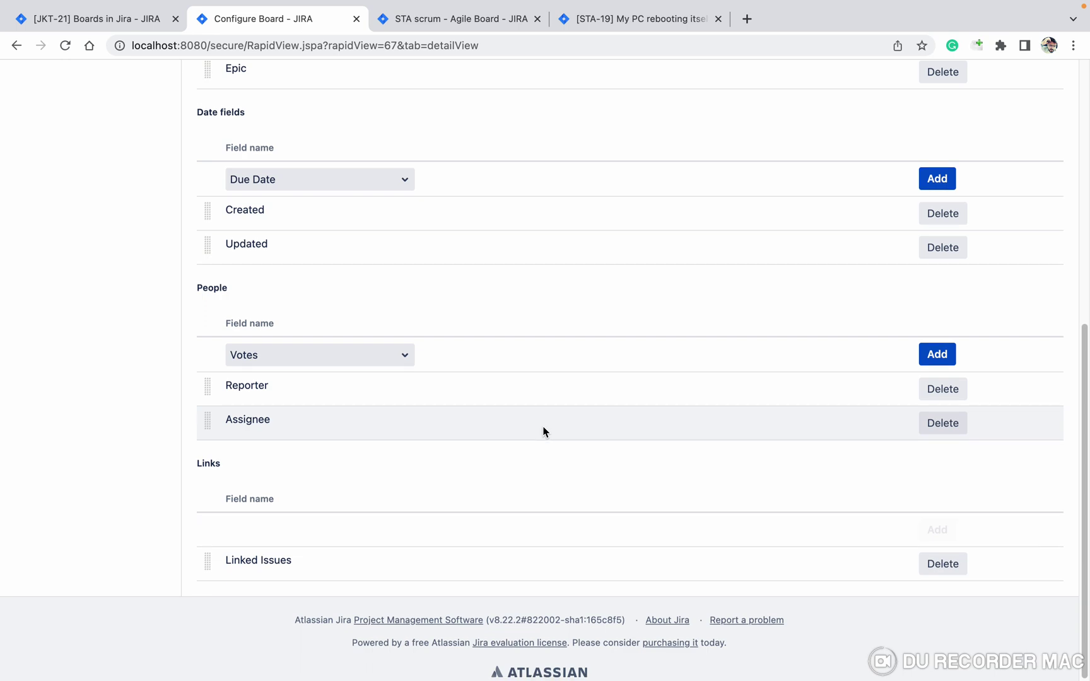
scroll(505, 387, up, 7)
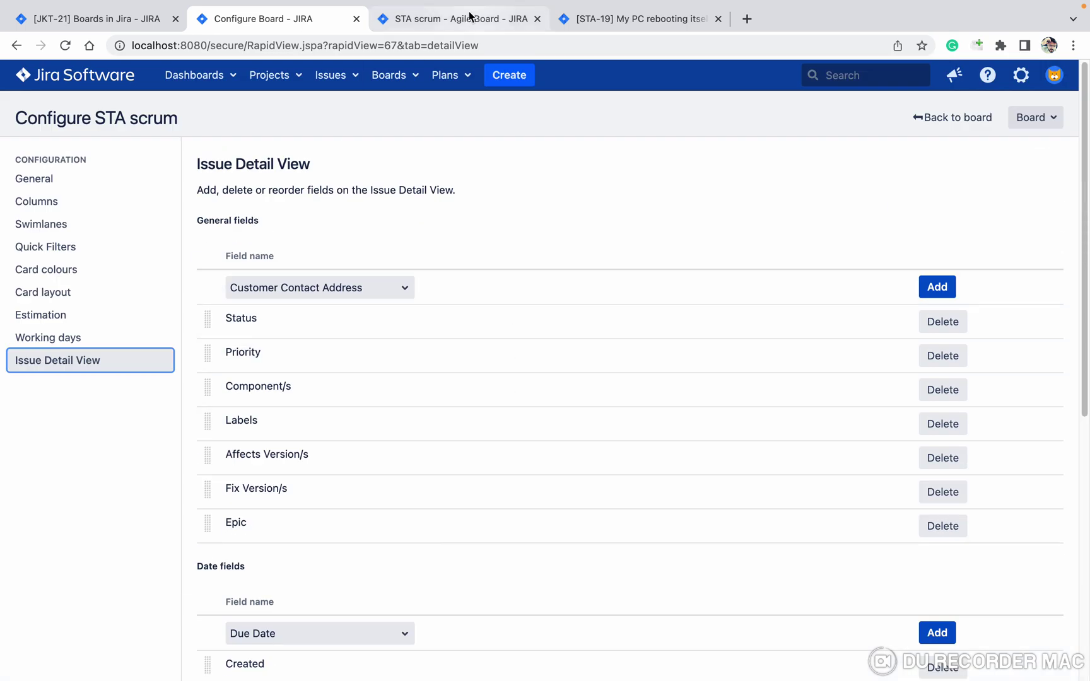
click(470, 15)
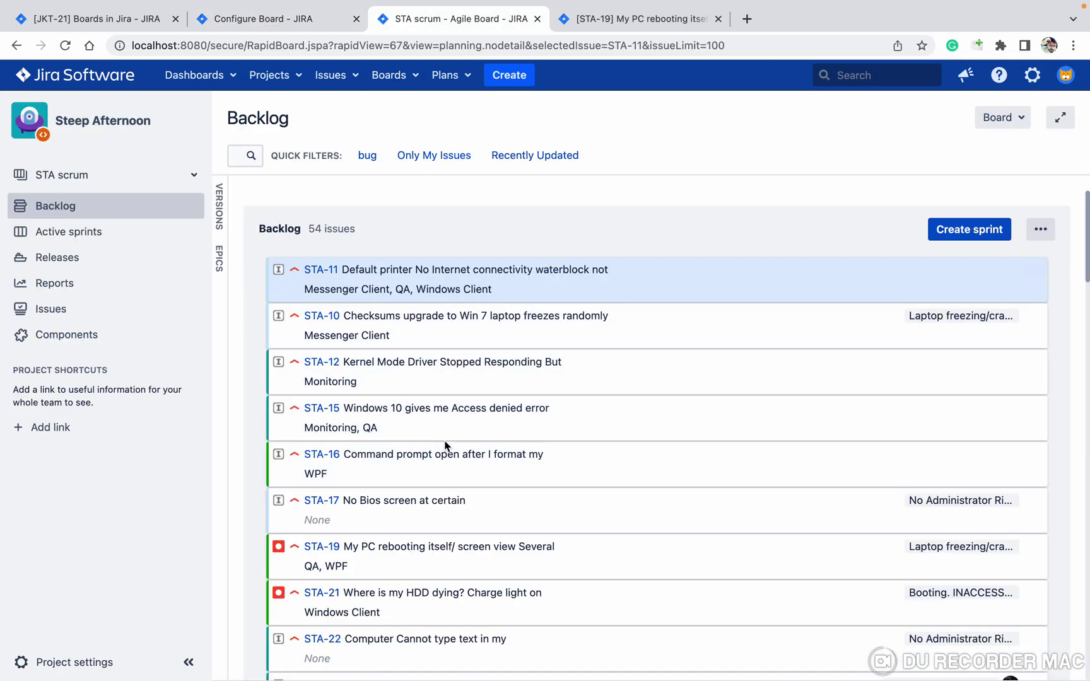
Show the Epics panel and filter by the Application Error McAfee VSE 8.8 and laptop freezing epics.
click(217, 265)
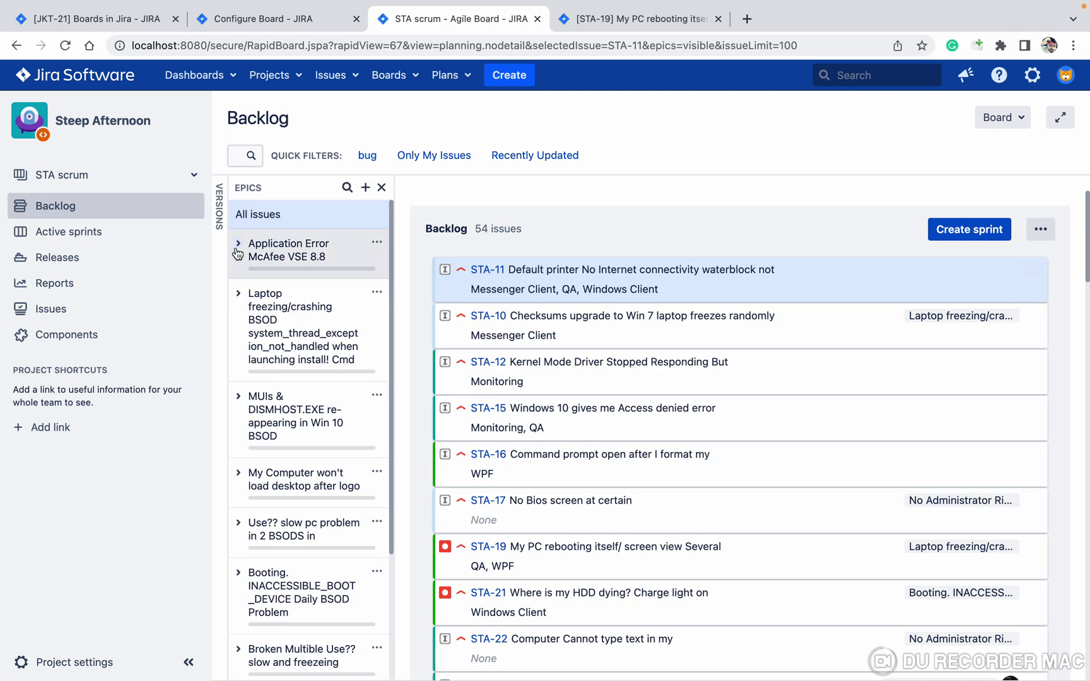
click(238, 243)
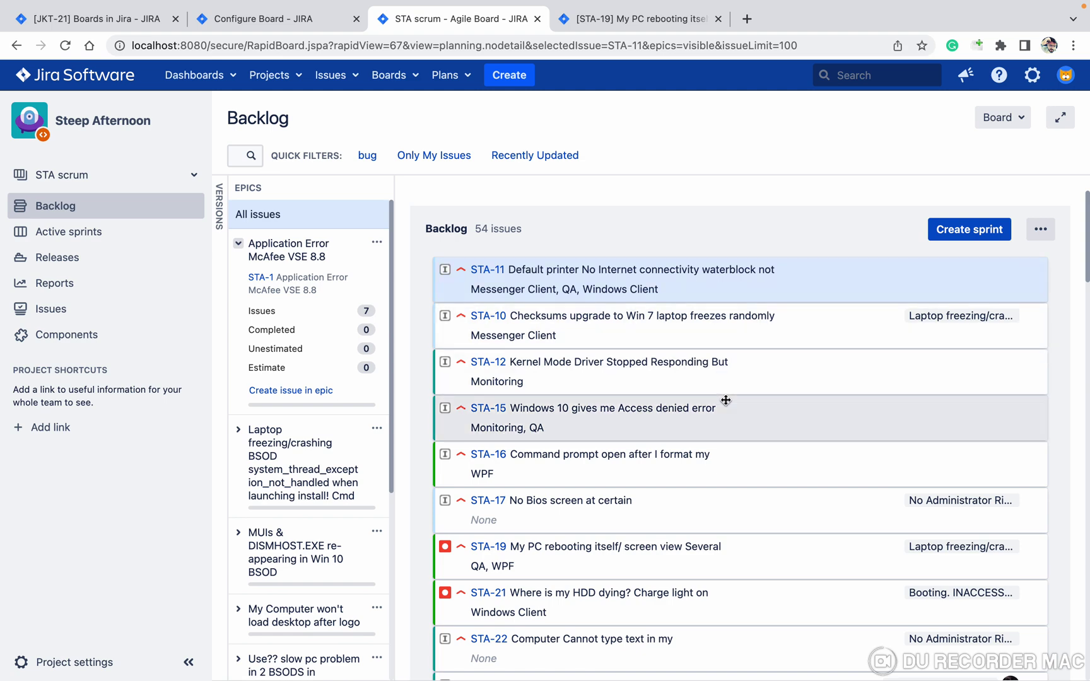
mouse_move(365, 195)
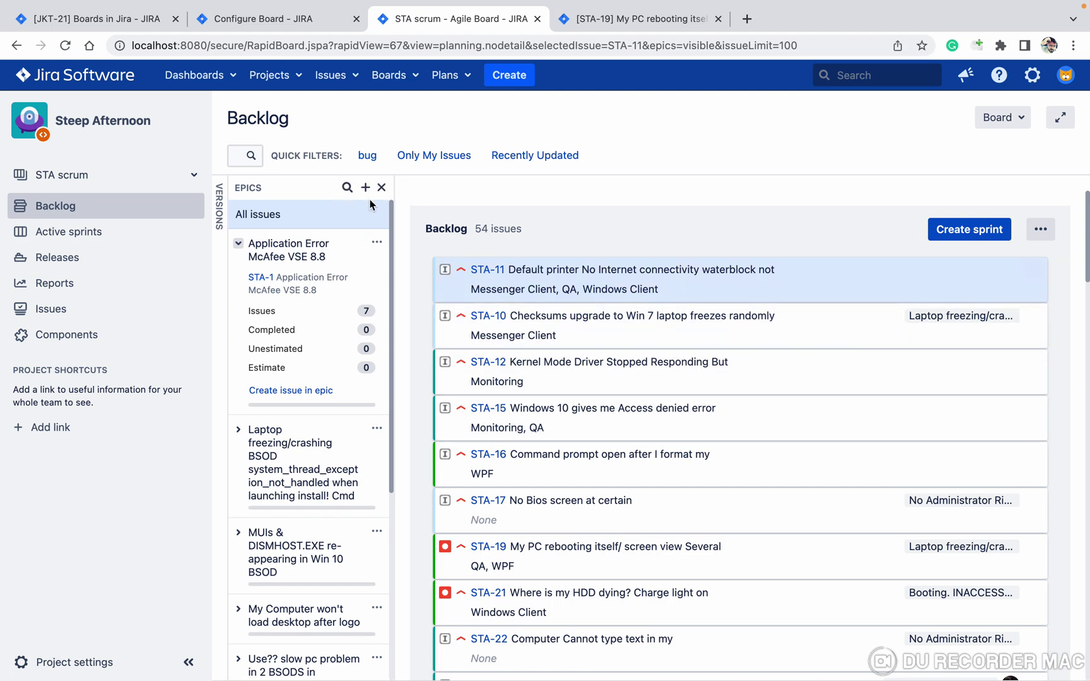
click(340, 317)
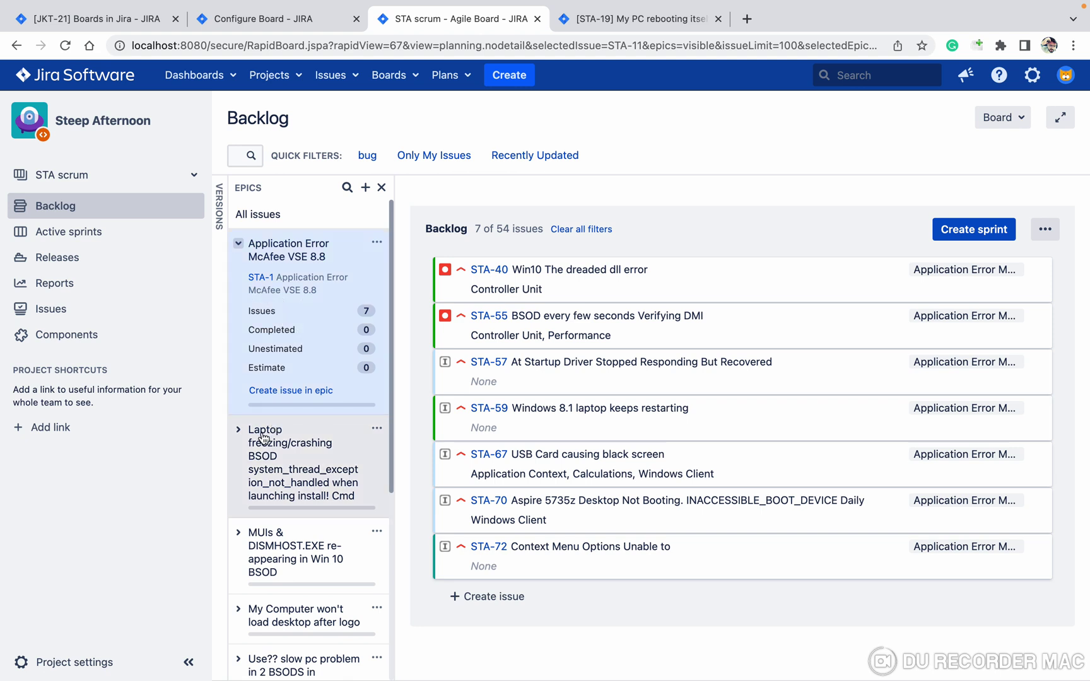
click(247, 449)
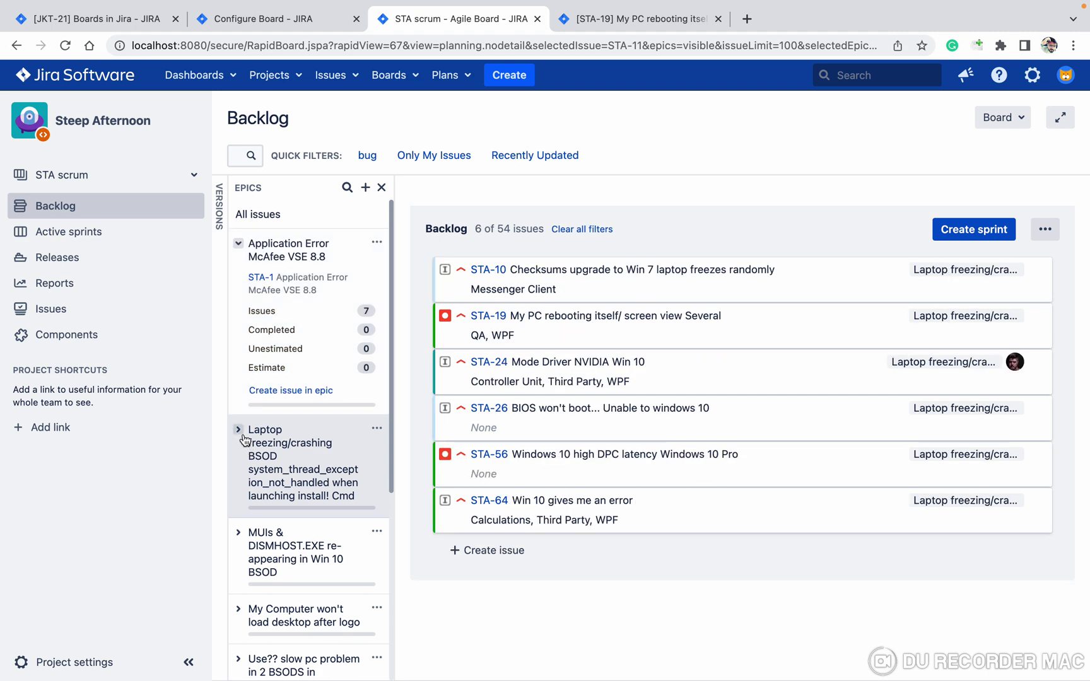
click(240, 432)
Filter the backlog to the 'My Computer won't load desktop after logo' epic, showing only STA-44.
scroll(335, 496, down, 3)
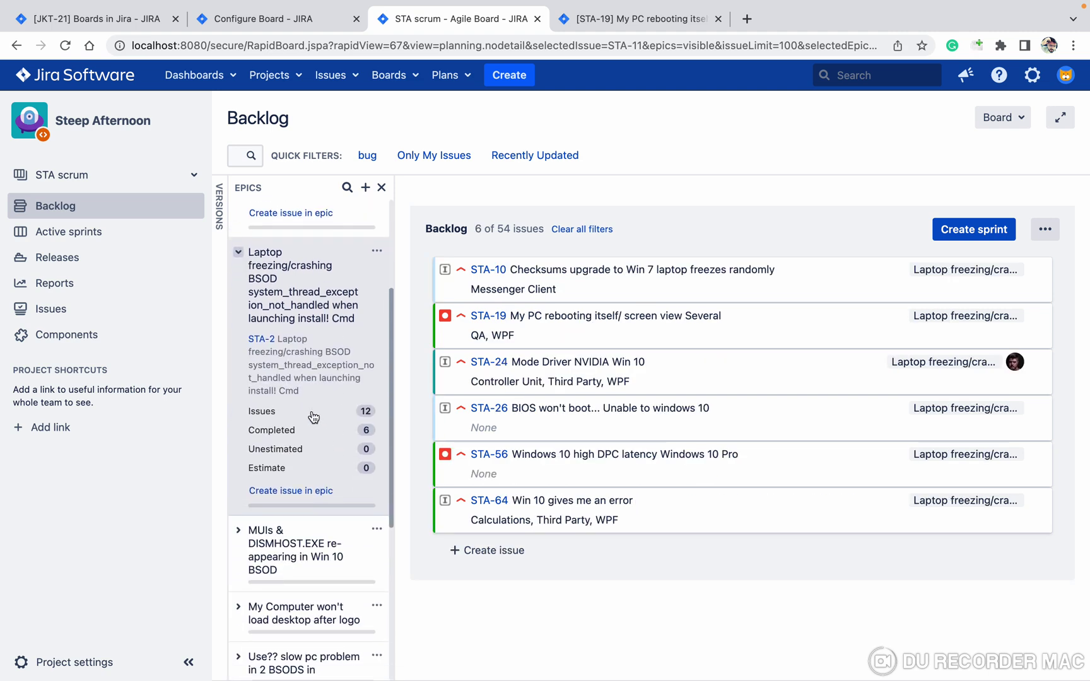
scroll(285, 413, down, 4)
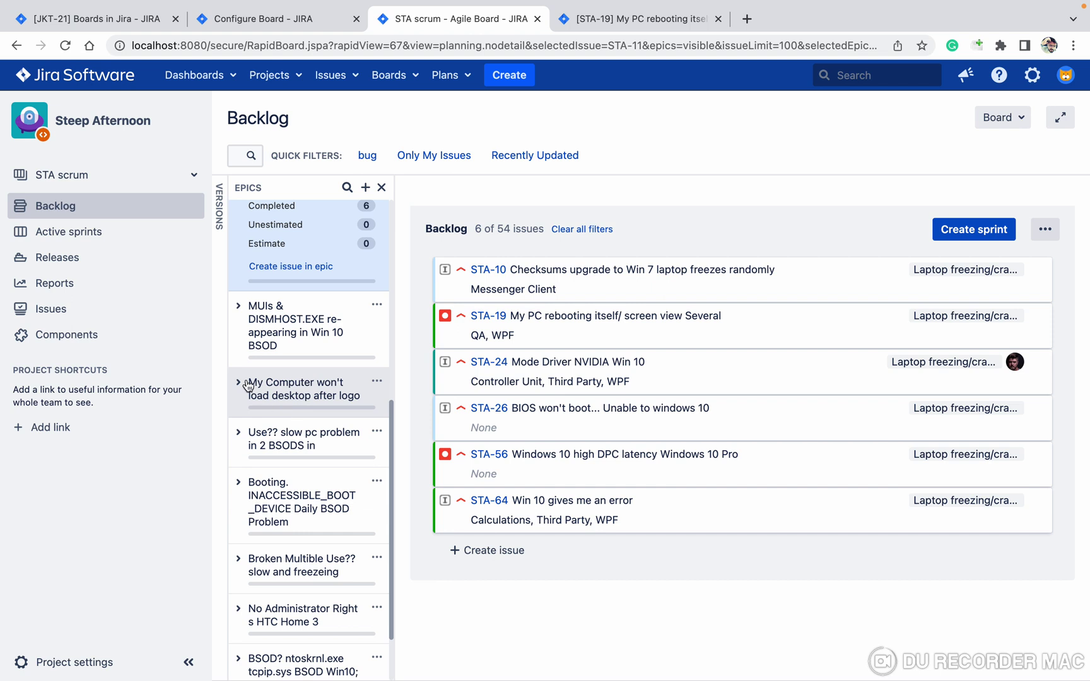
click(246, 391)
click(239, 382)
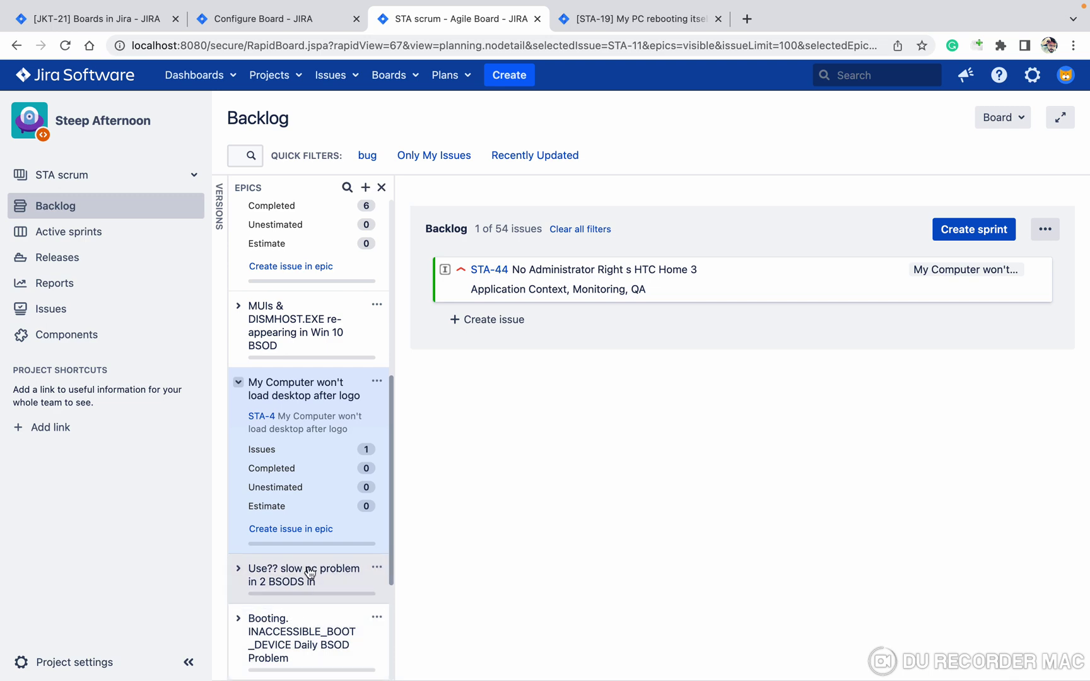
click(238, 569)
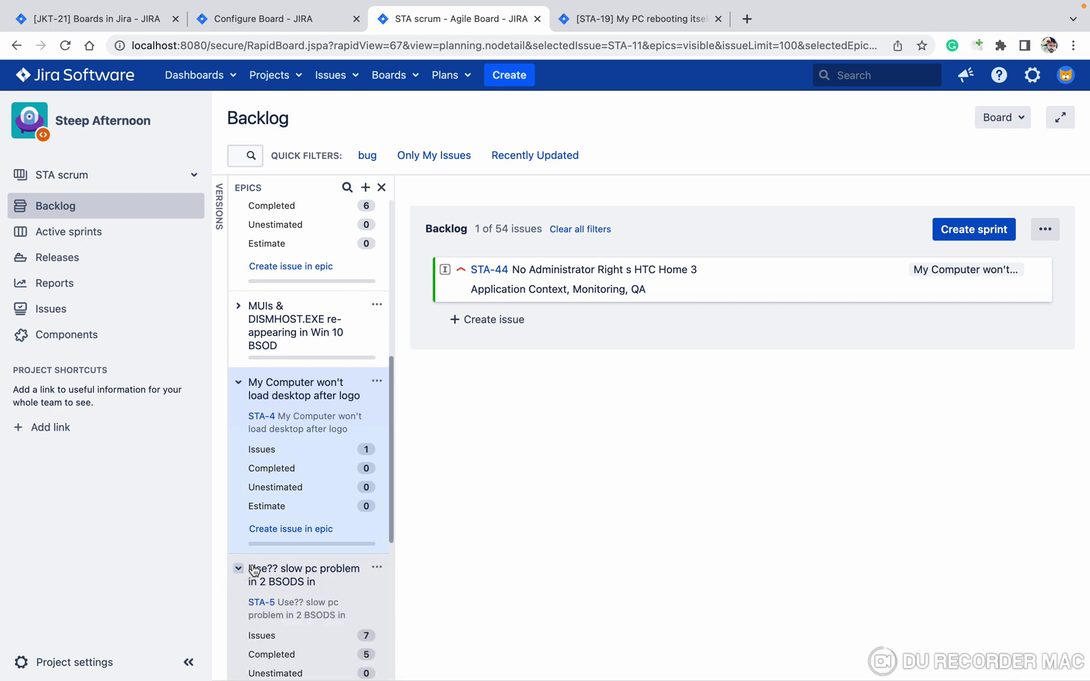
scroll(338, 567, down, 5)
scroll(338, 566, up, 10)
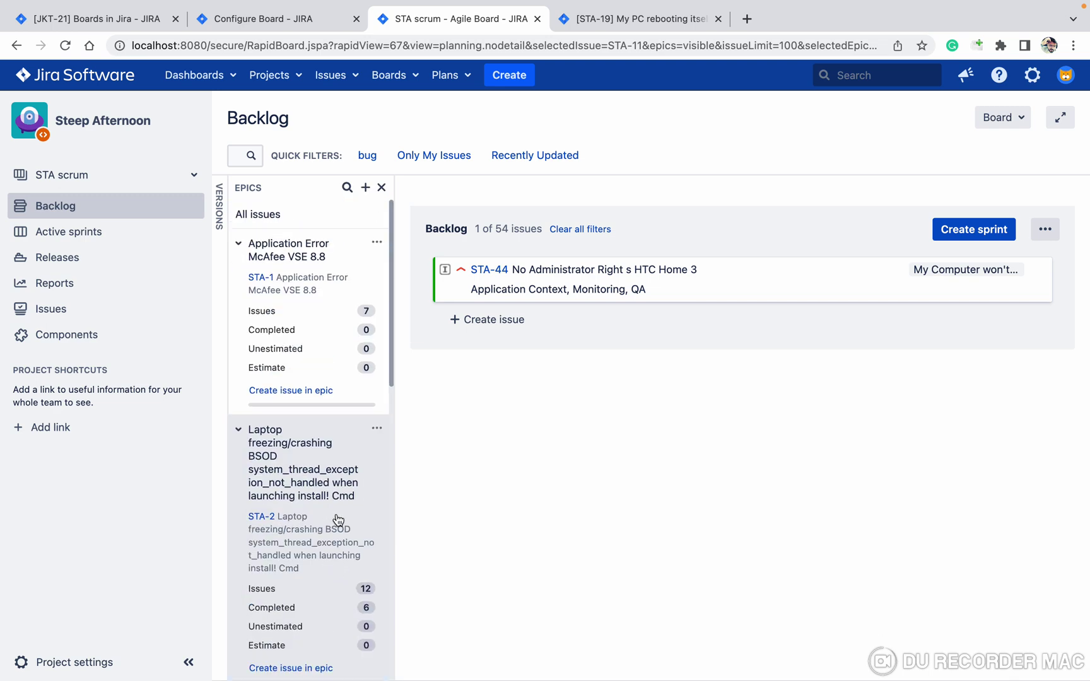
click(216, 206)
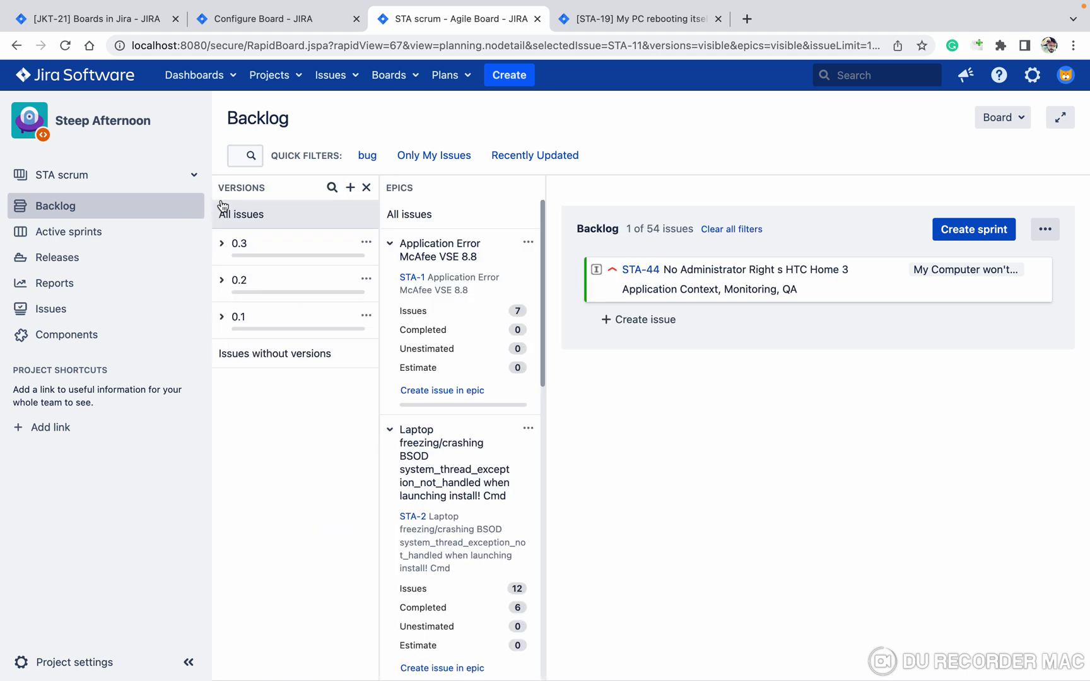
Filter by versions 0.3, 0.2 and unversioned issues, then apply Recently Updated (20 of 54 issues).
click(216, 249)
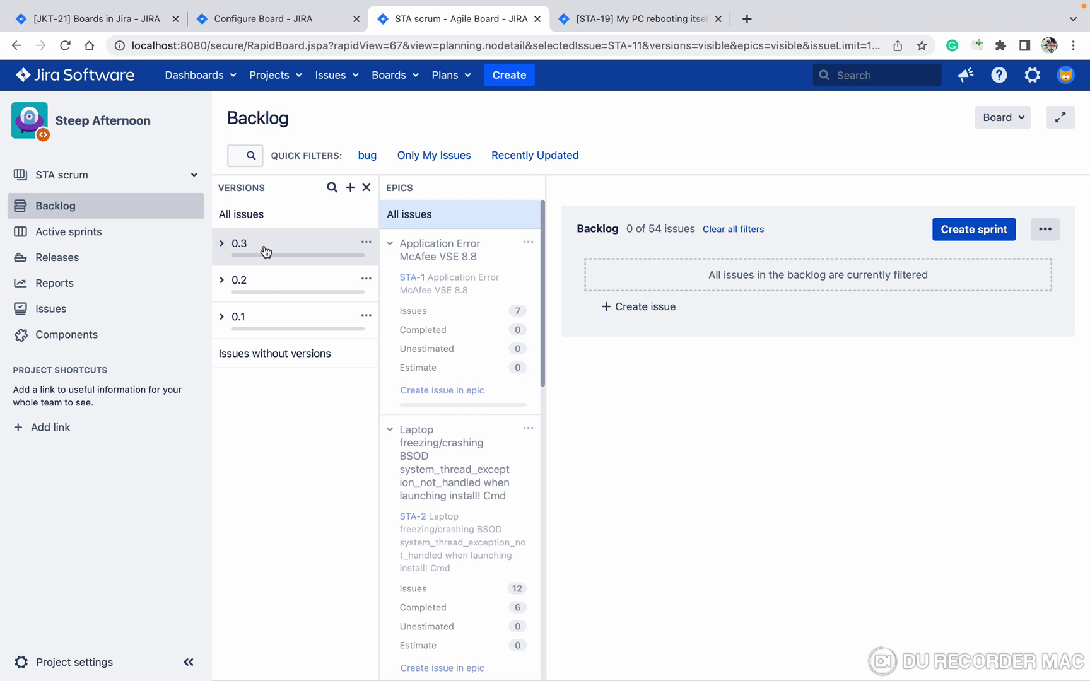
click(231, 282)
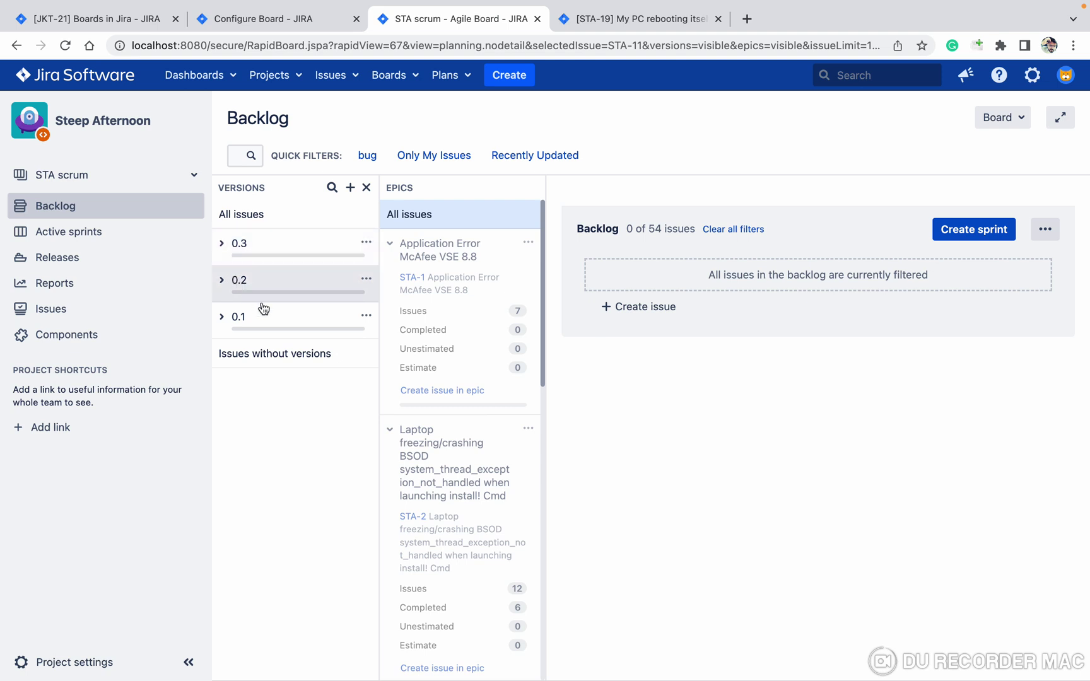
click(262, 355)
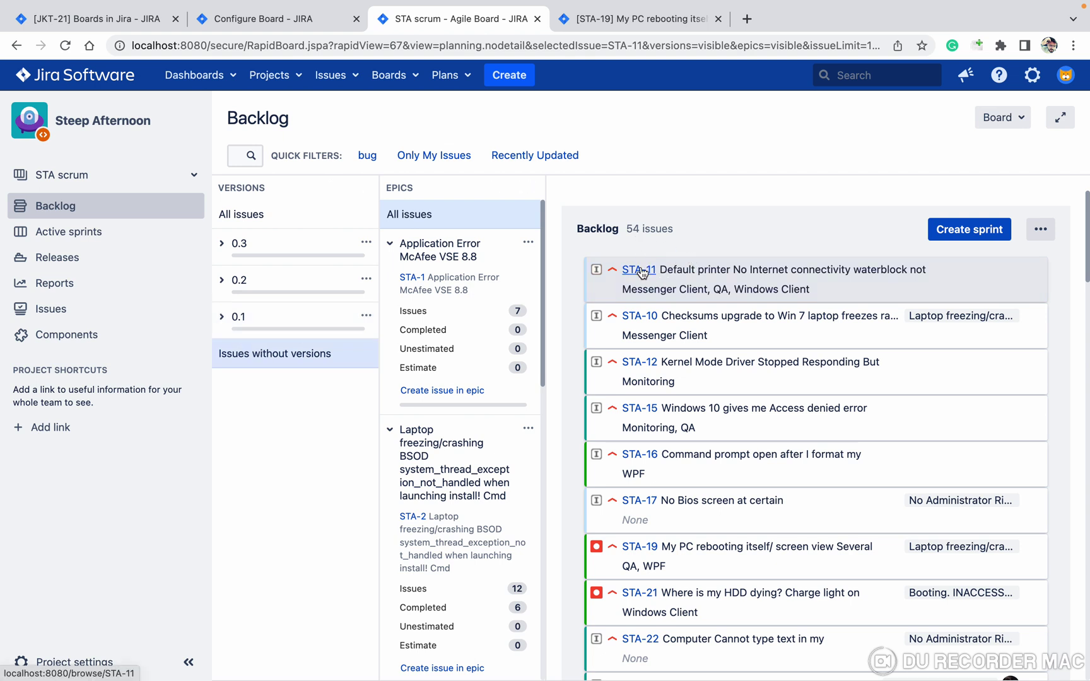
click(523, 166)
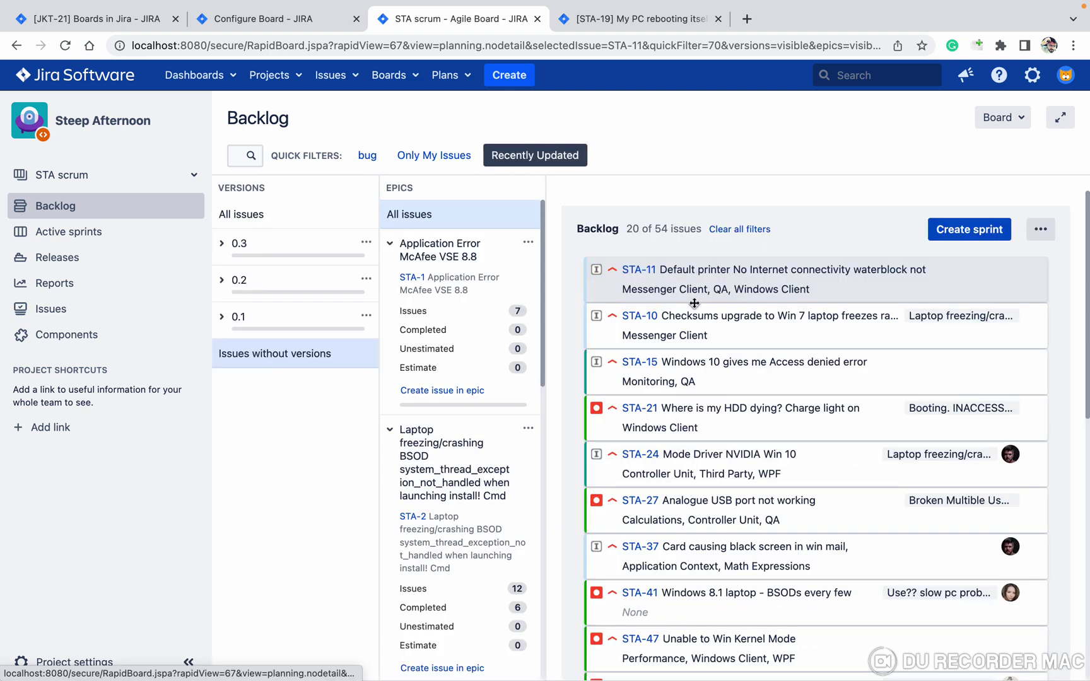
click(646, 361)
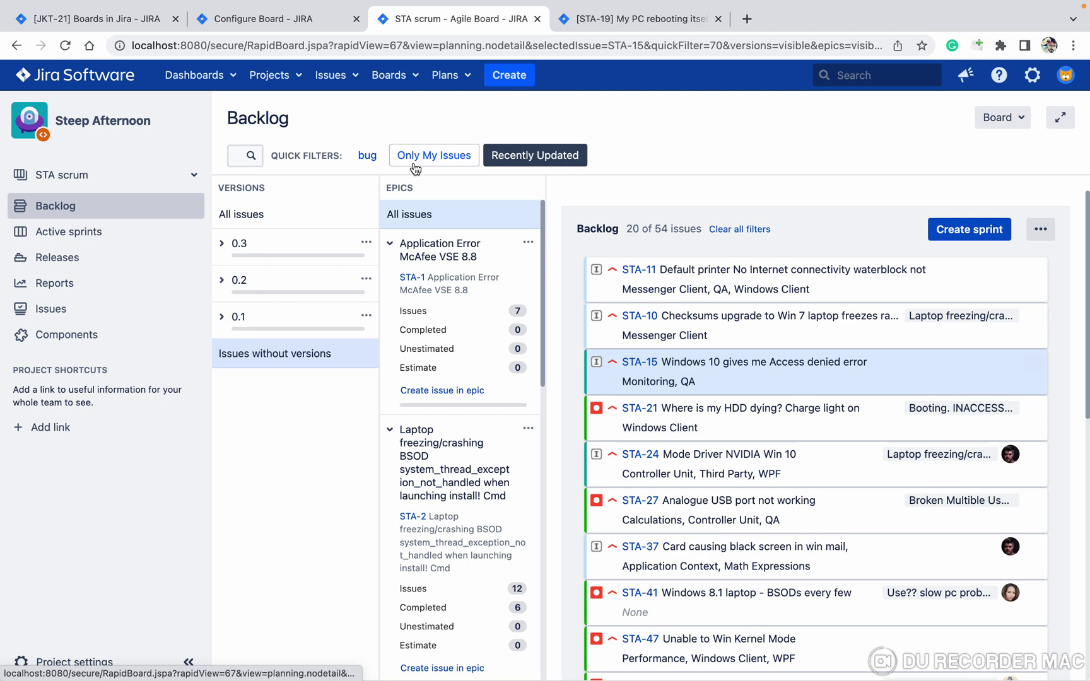